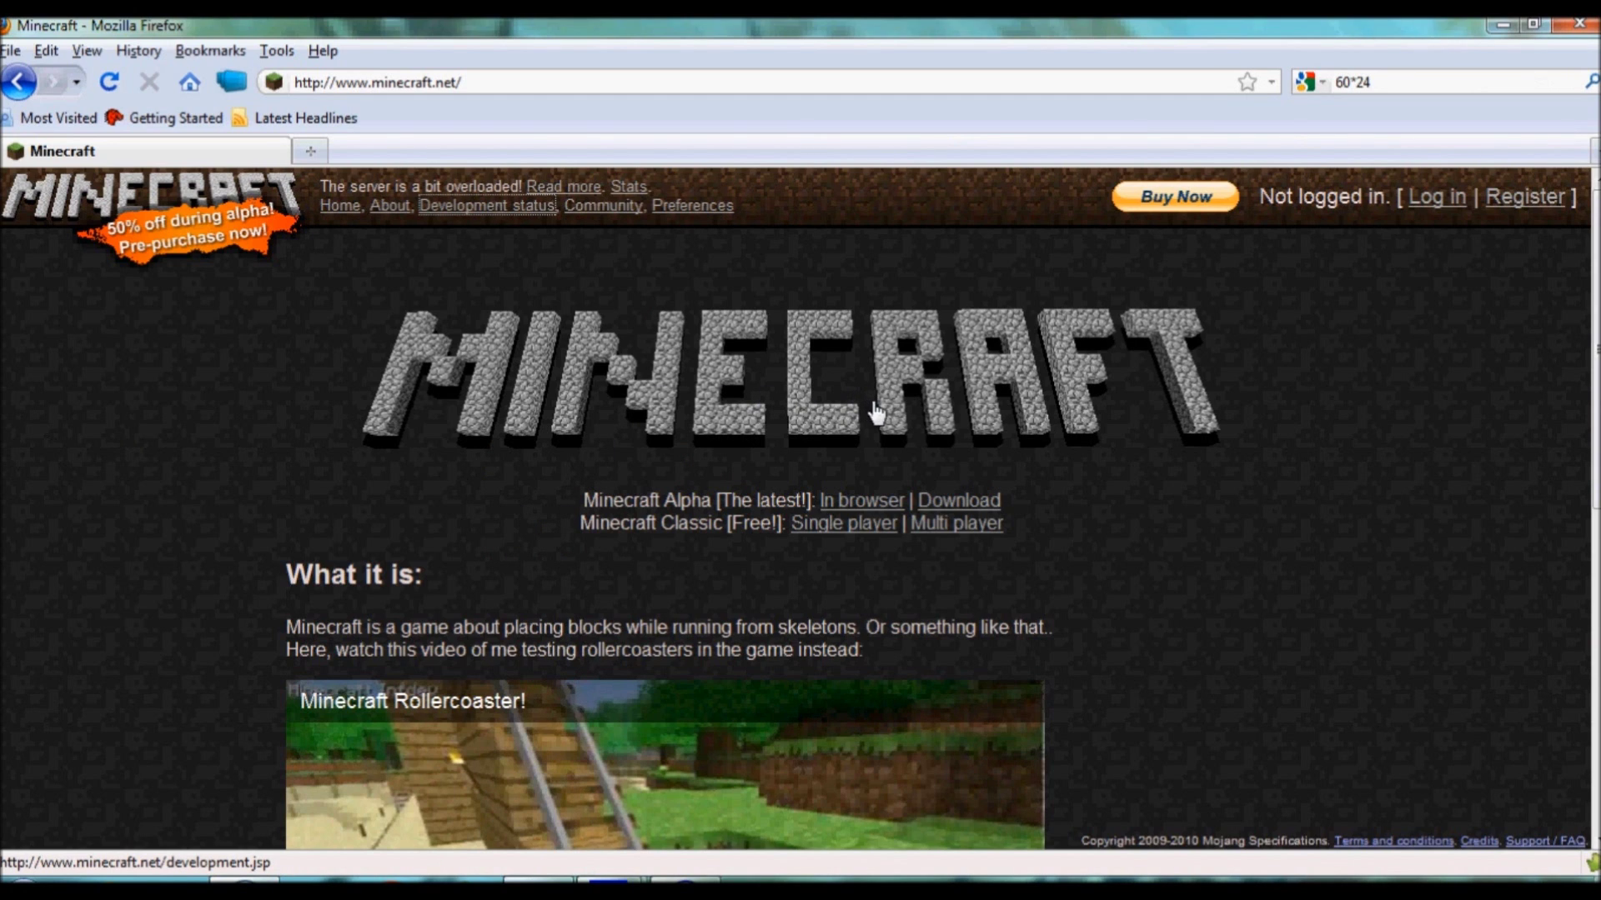
# Download and save minecraft_server.jar from the Minecraft download page's Multiplayer section.
pyautogui.click(957, 503)
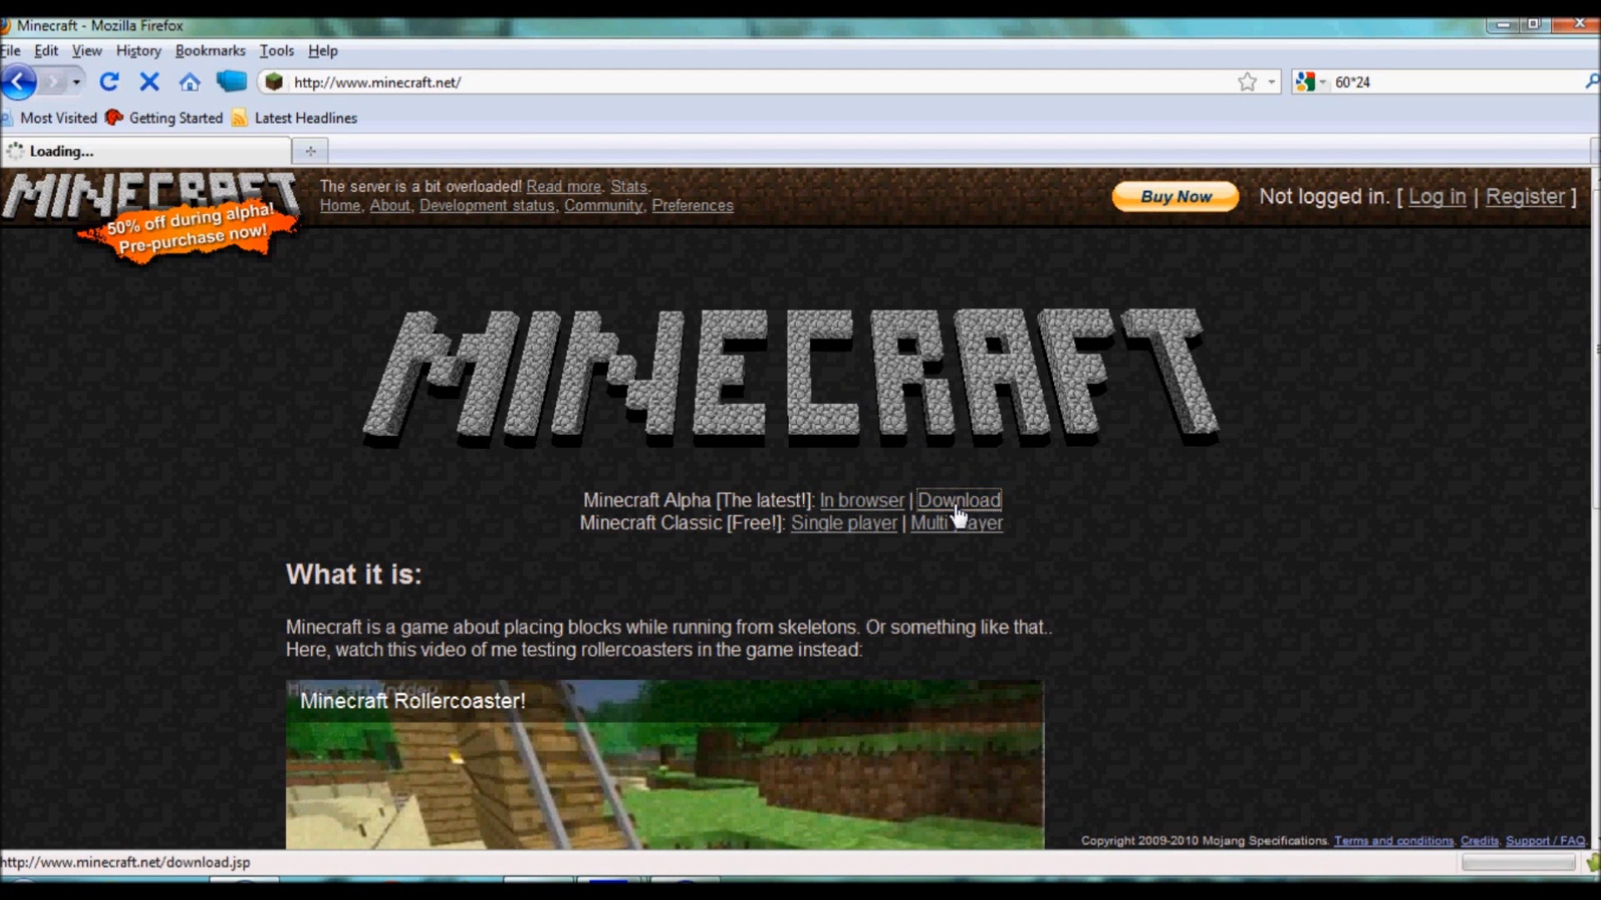
pyautogui.scroll(-5, 360, 506)
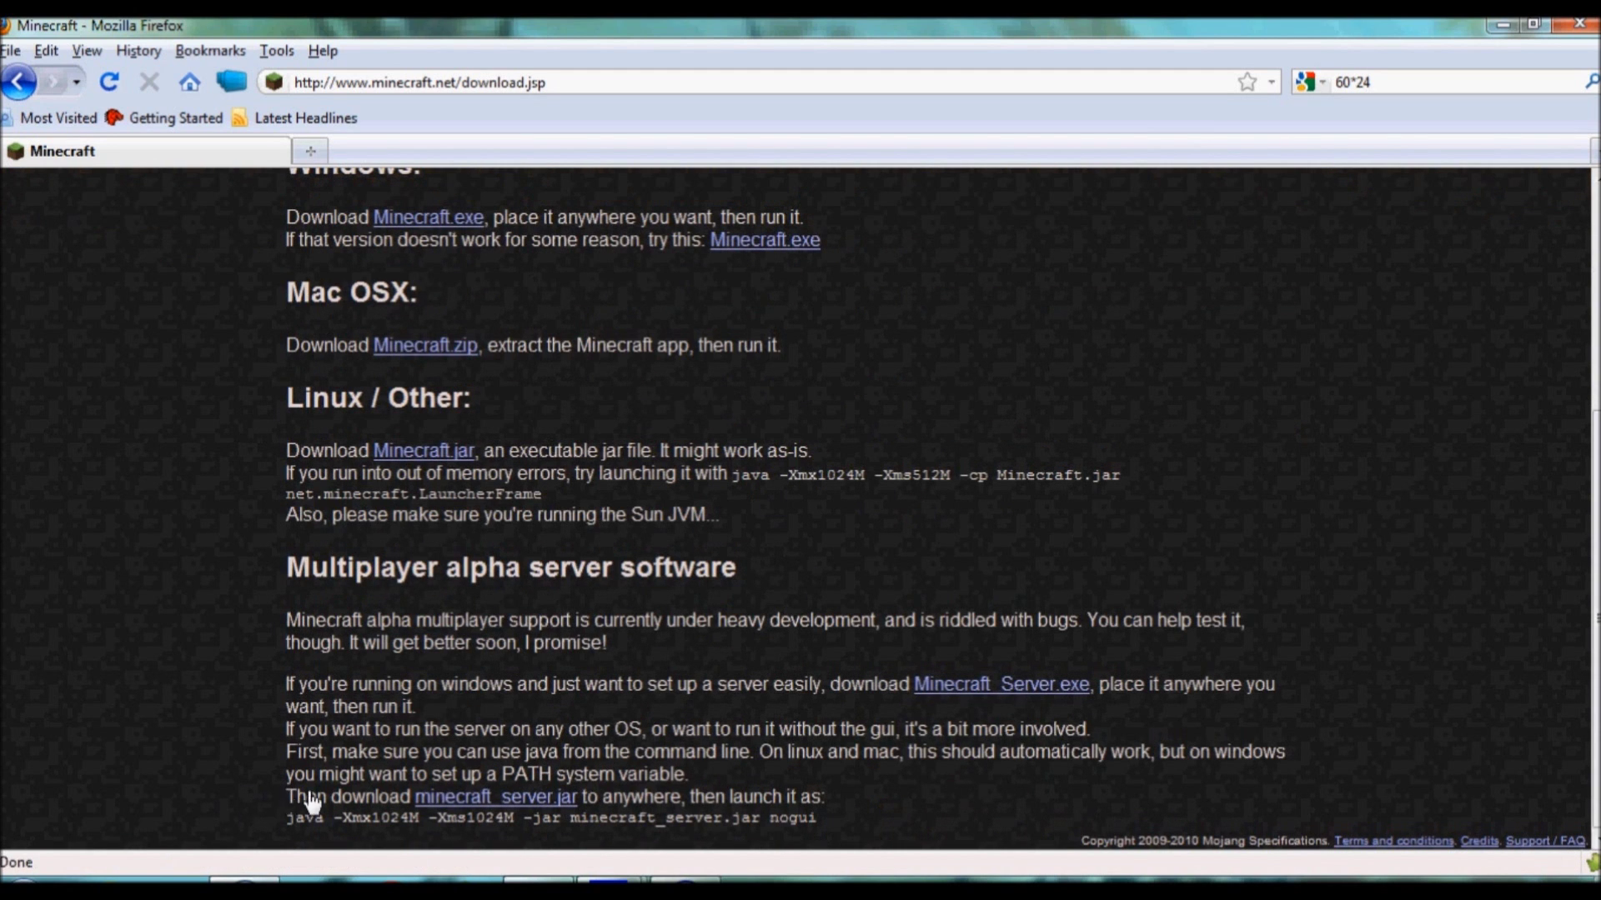
pyautogui.click(445, 801)
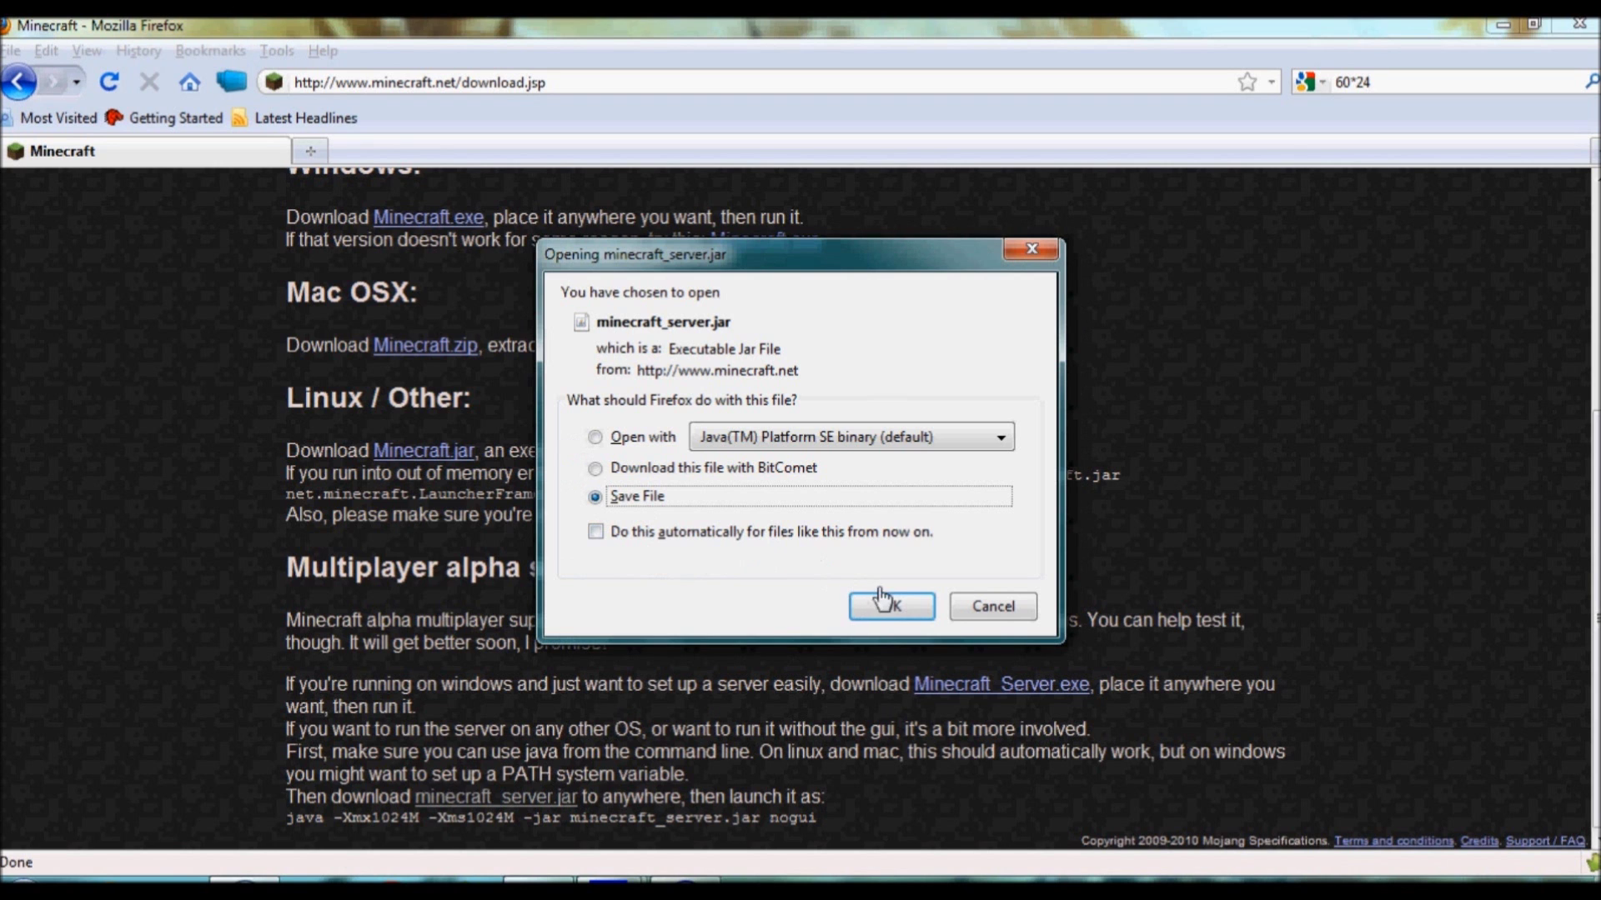
pyautogui.click(881, 611)
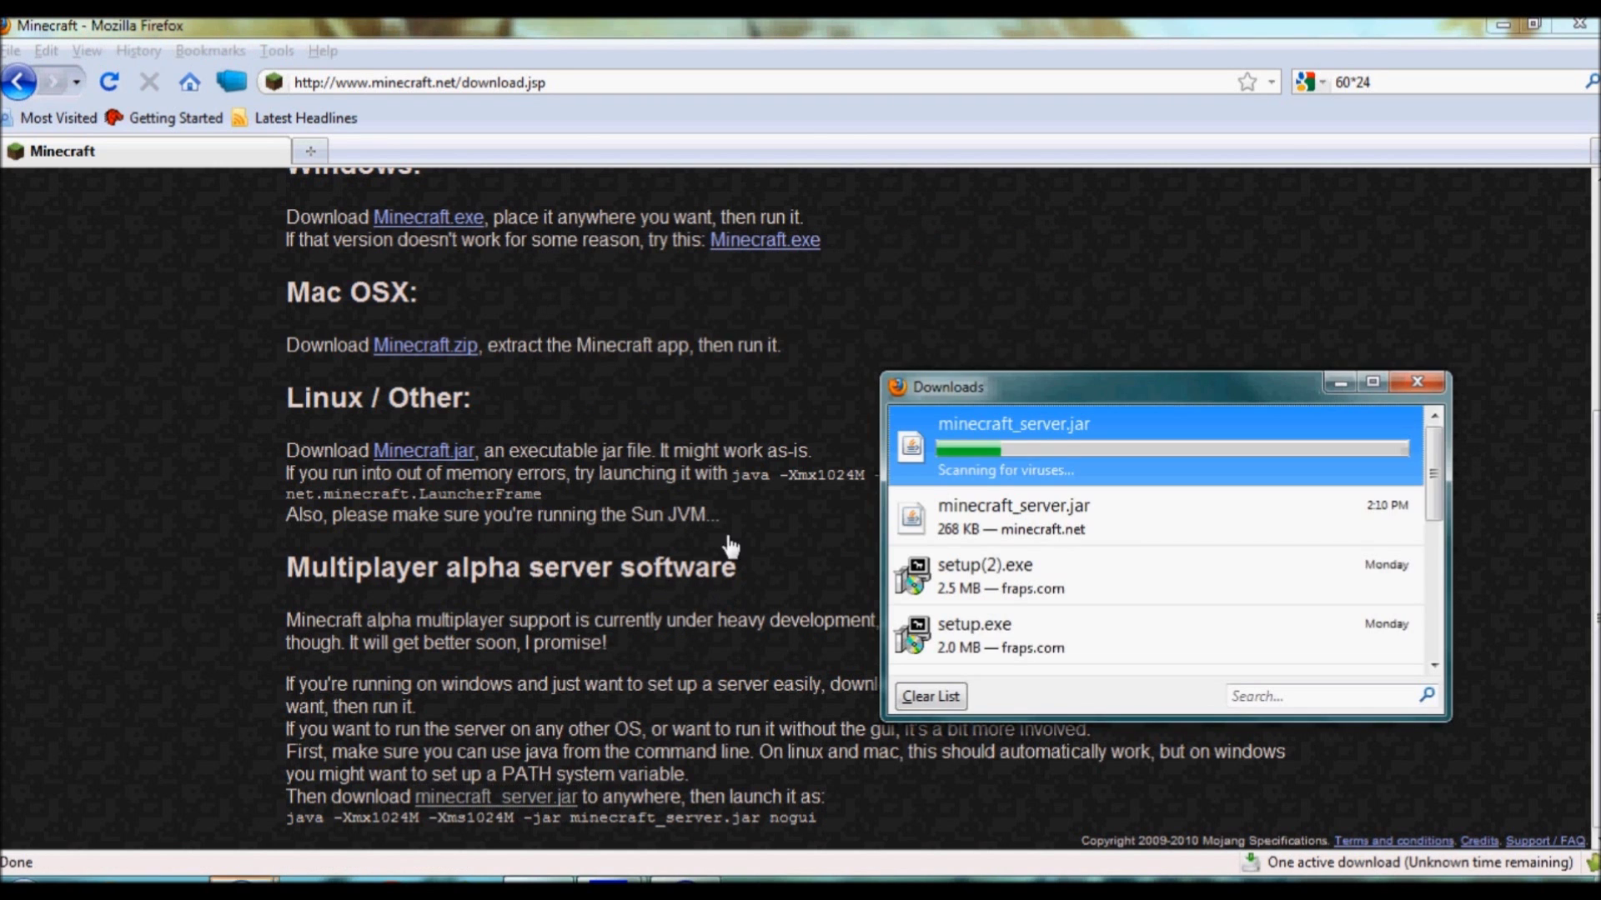
pyautogui.click(1502, 25)
pyautogui.rightClick(1131, 434)
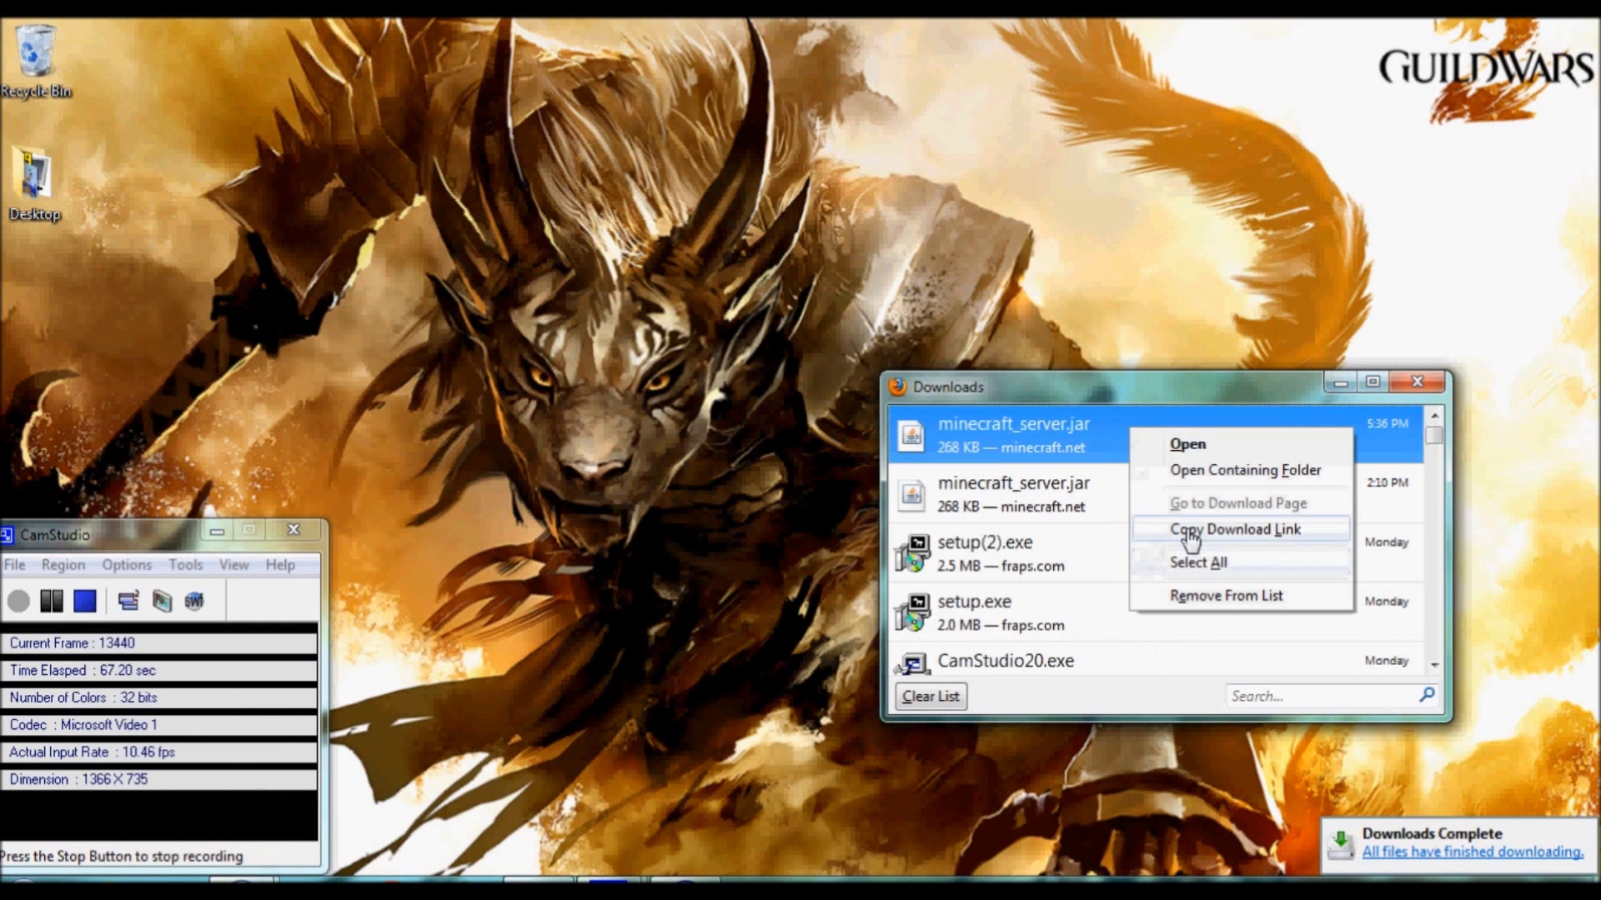
# Move the downloaded server jar from the Downloads folder onto the desktop.
pyautogui.click(1214, 481)
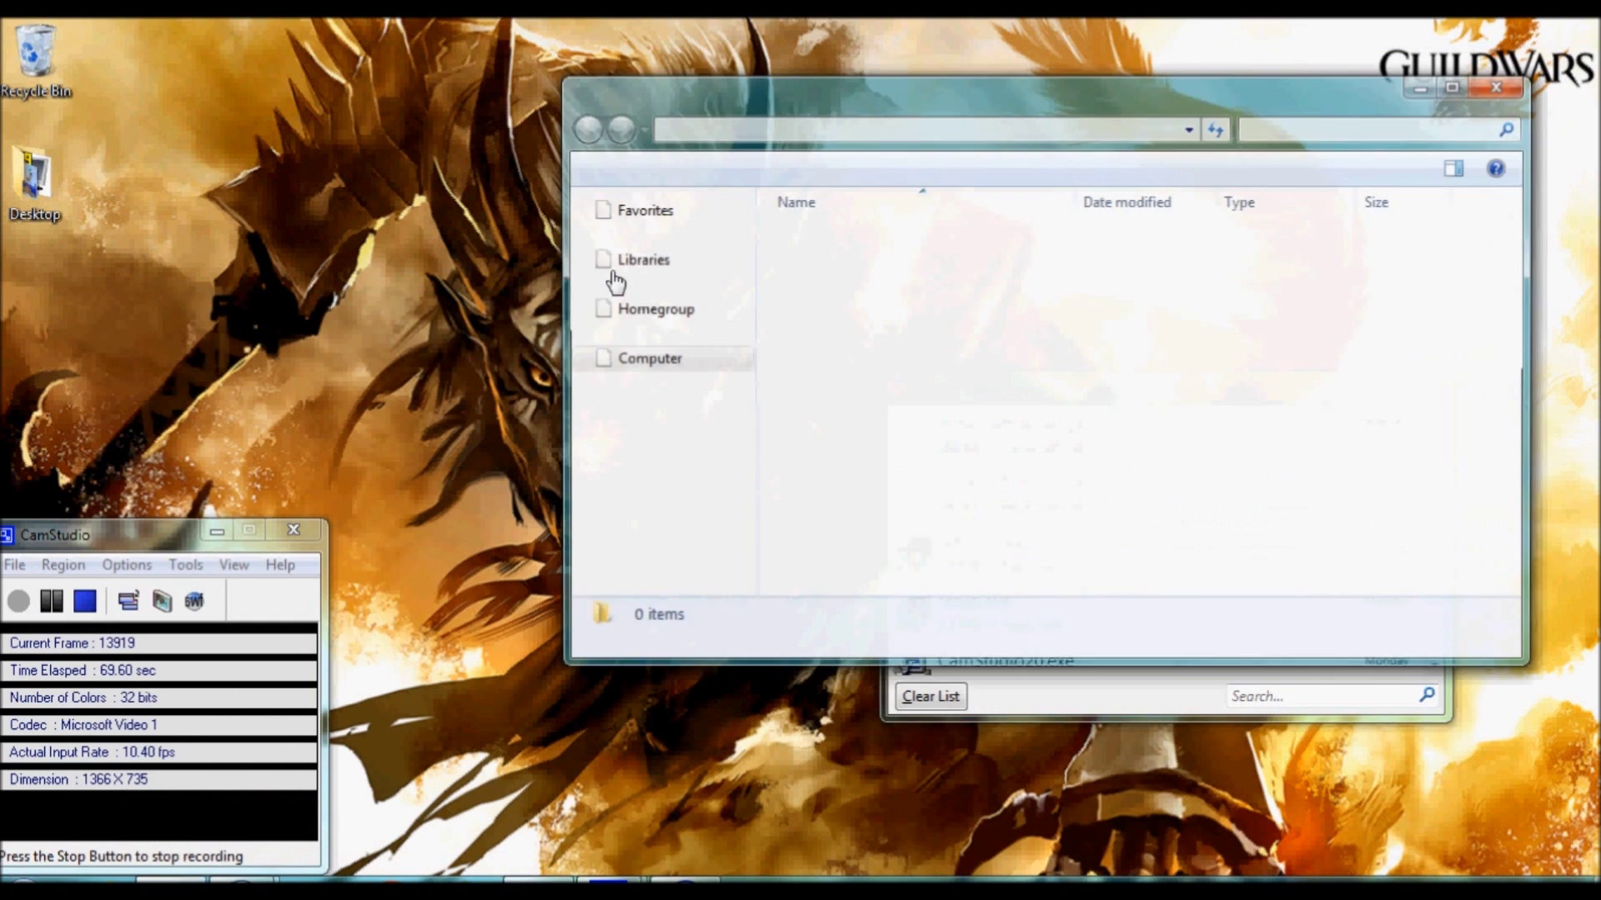
pyautogui.moveTo(825, 272); pyautogui.dragTo(392, 187)
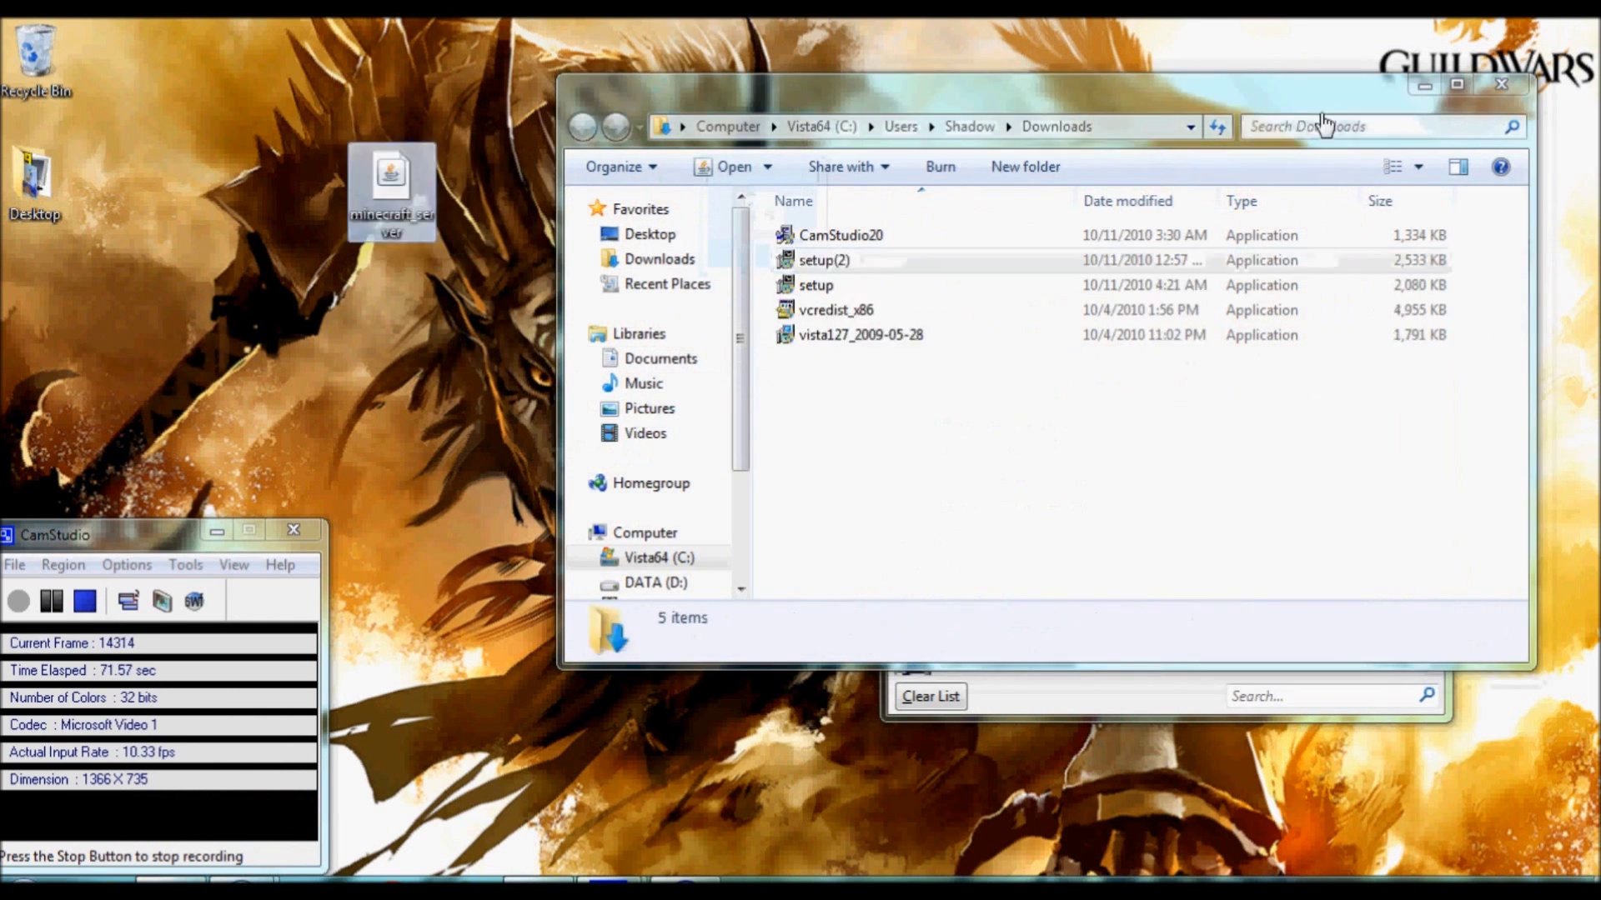
pyautogui.click(1503, 86)
pyautogui.click(1413, 381)
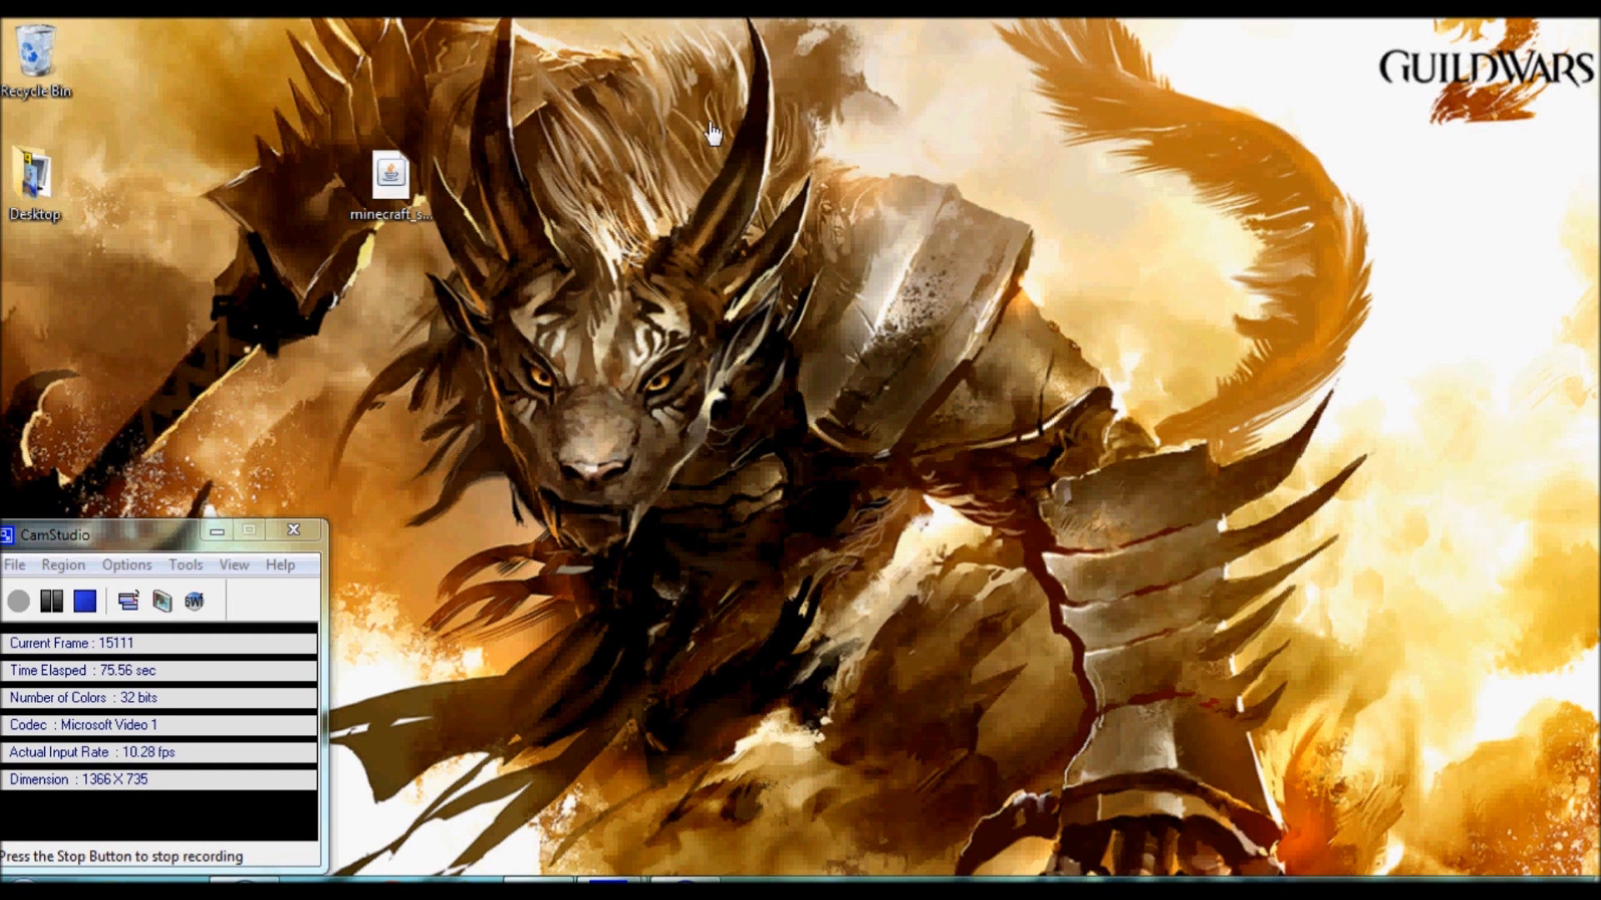
# Create a new desktop folder named 'Minecraft server'.
pyautogui.rightClick(638, 150)
pyautogui.moveTo(700, 401)
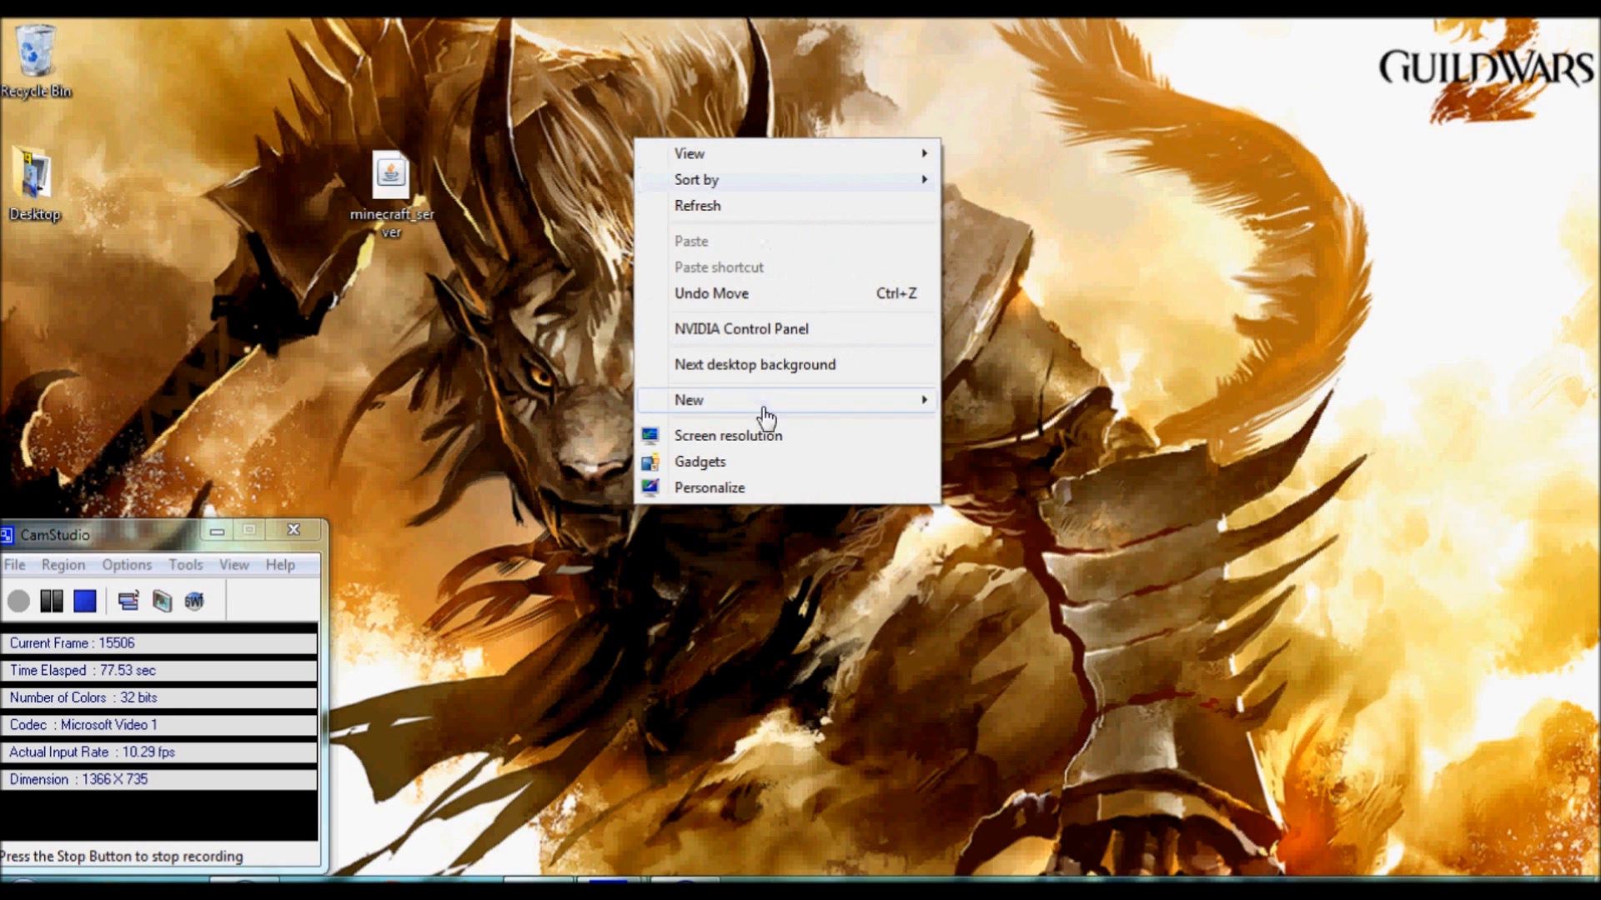
pyautogui.click(959, 403)
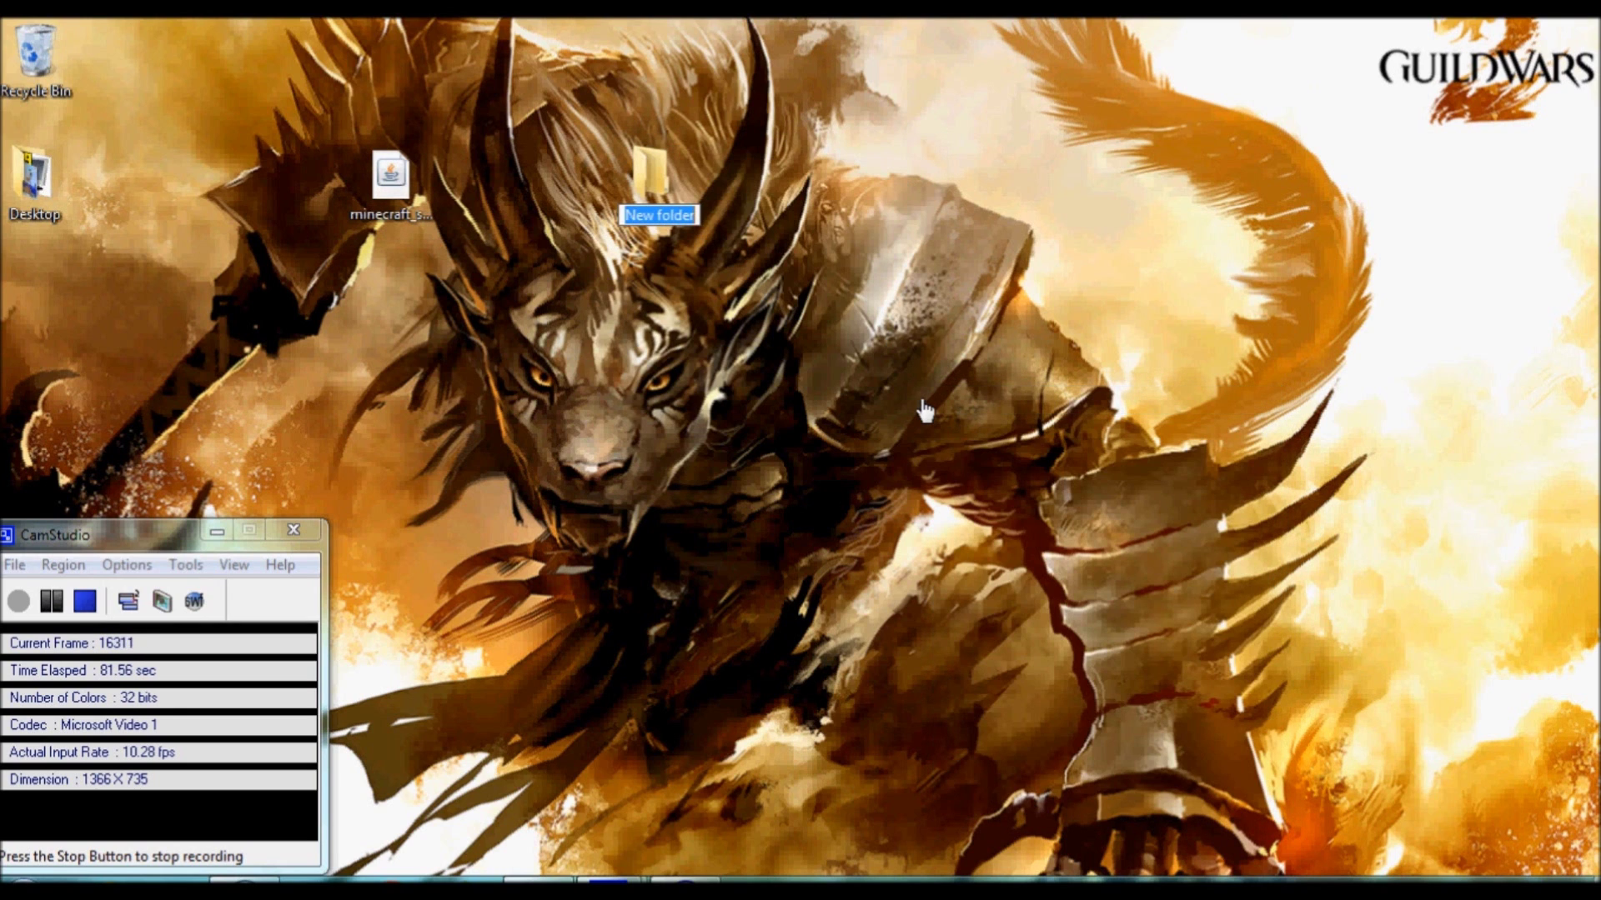
pyautogui.write('Minecraf')
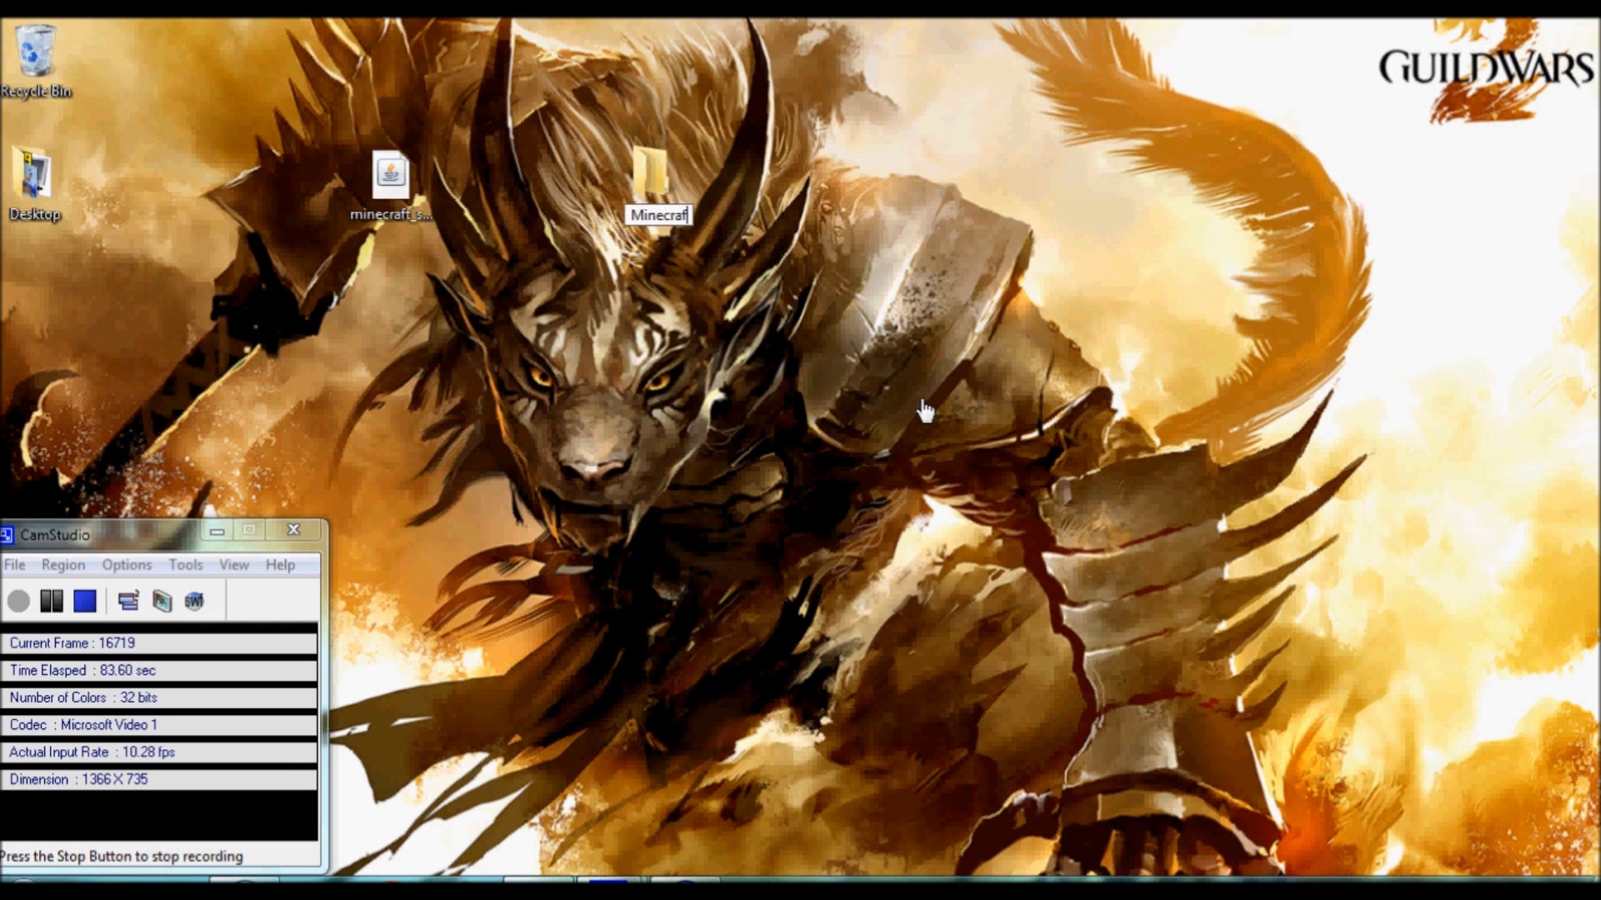
pyautogui.write('t server')
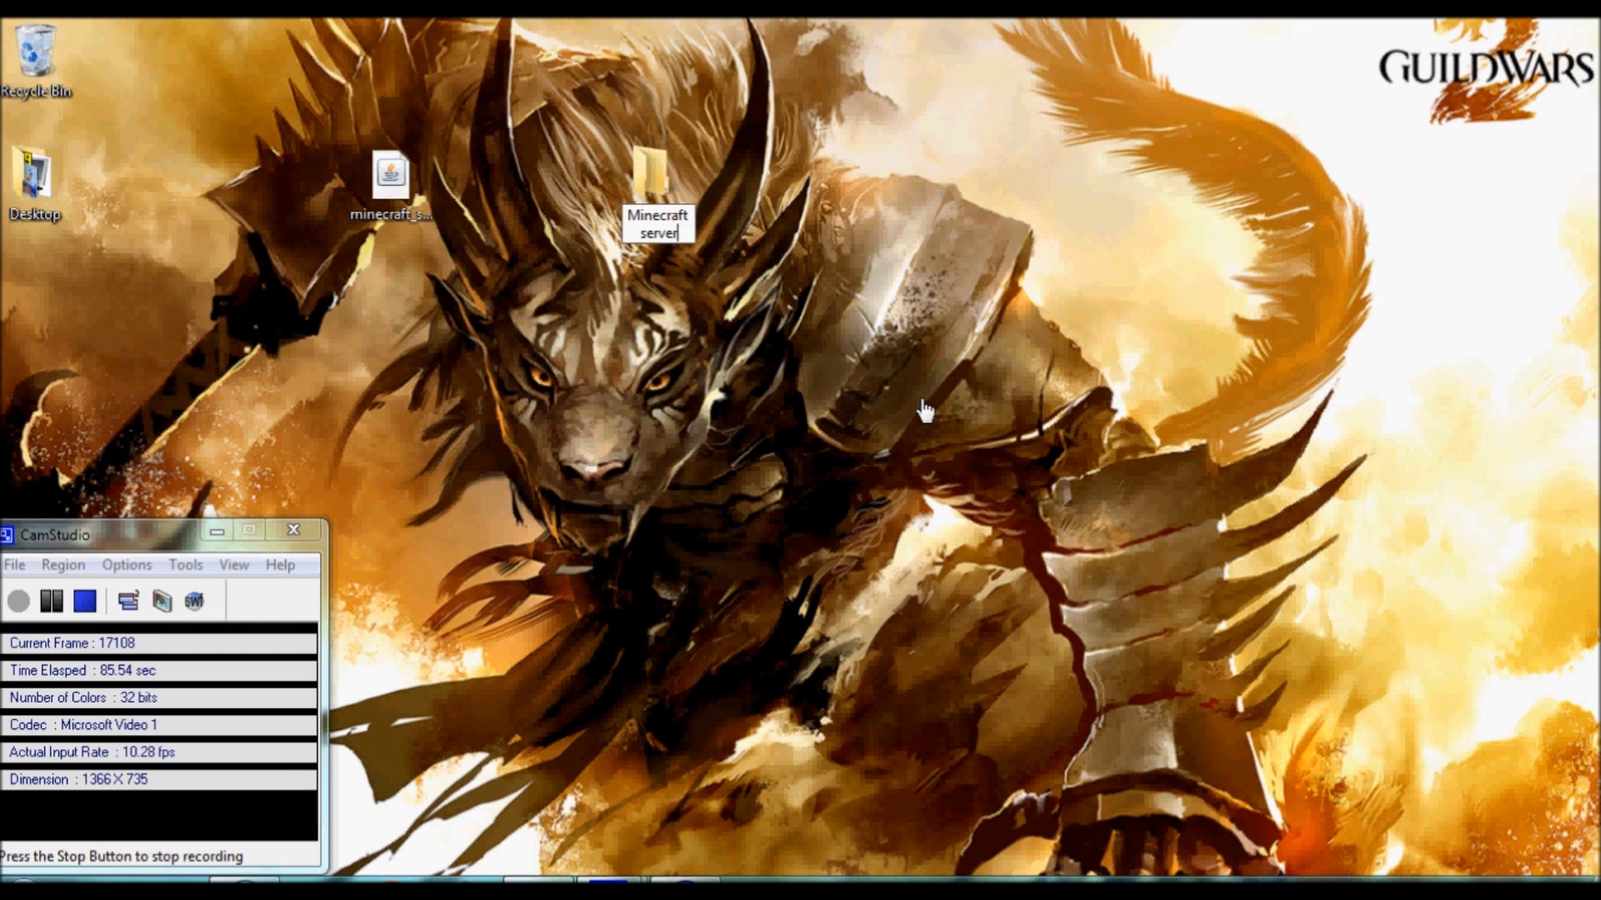
pyautogui.click(955, 163)
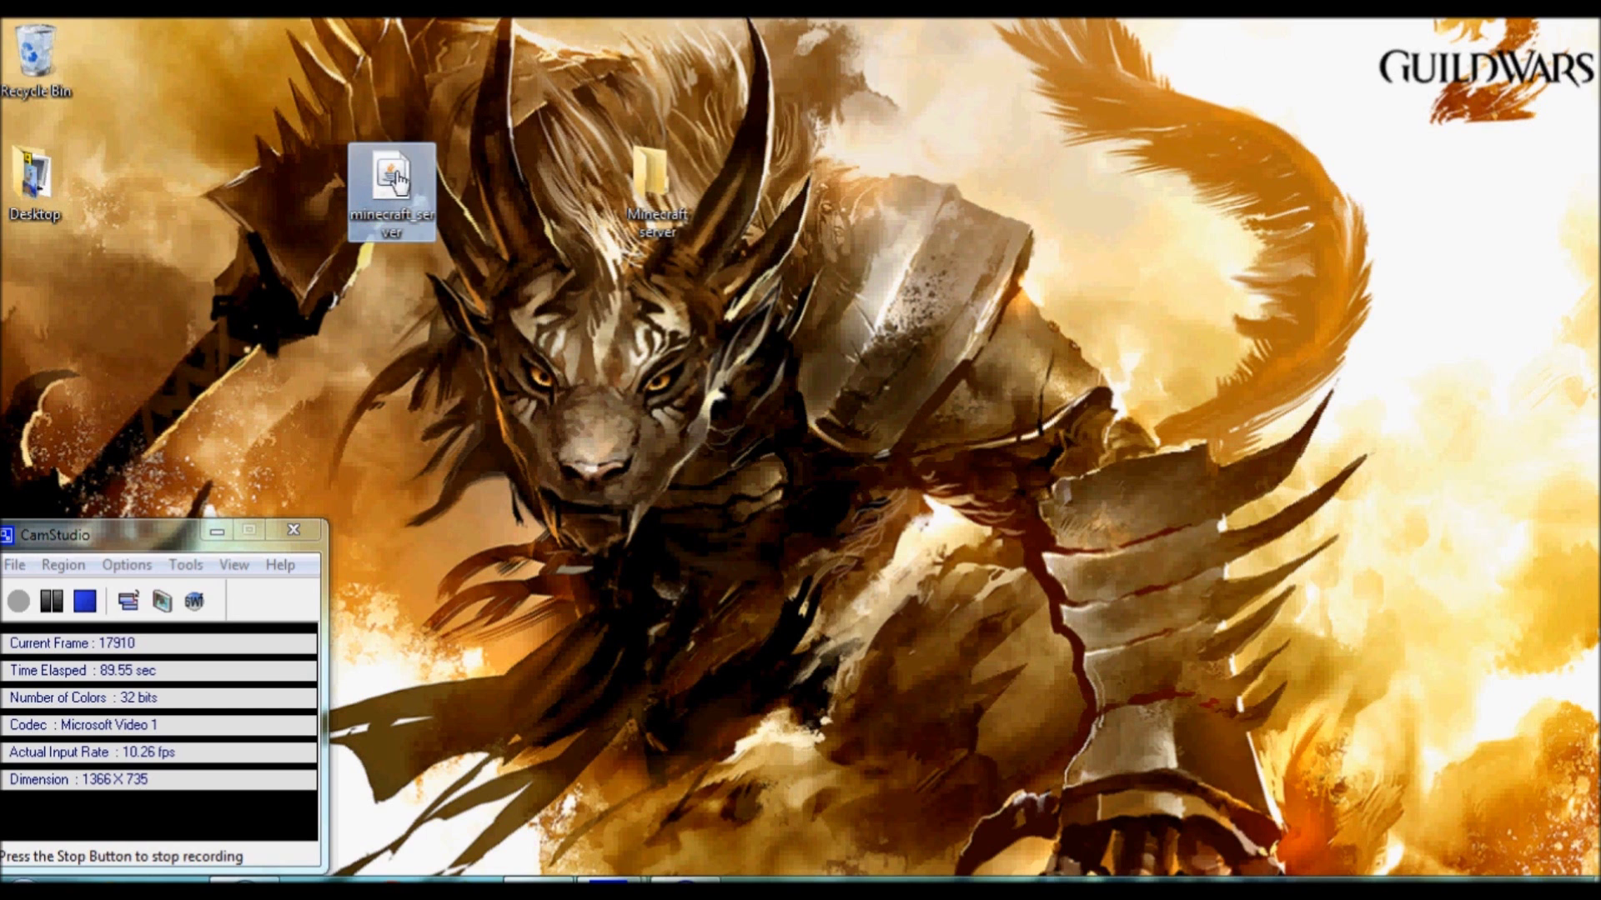
# Move the server jar into 'Minecraft server' and run it once to generate its files.
pyautogui.moveTo(371, 196); pyautogui.dragTo(658, 181)
pyautogui.doubleClick(658, 181)
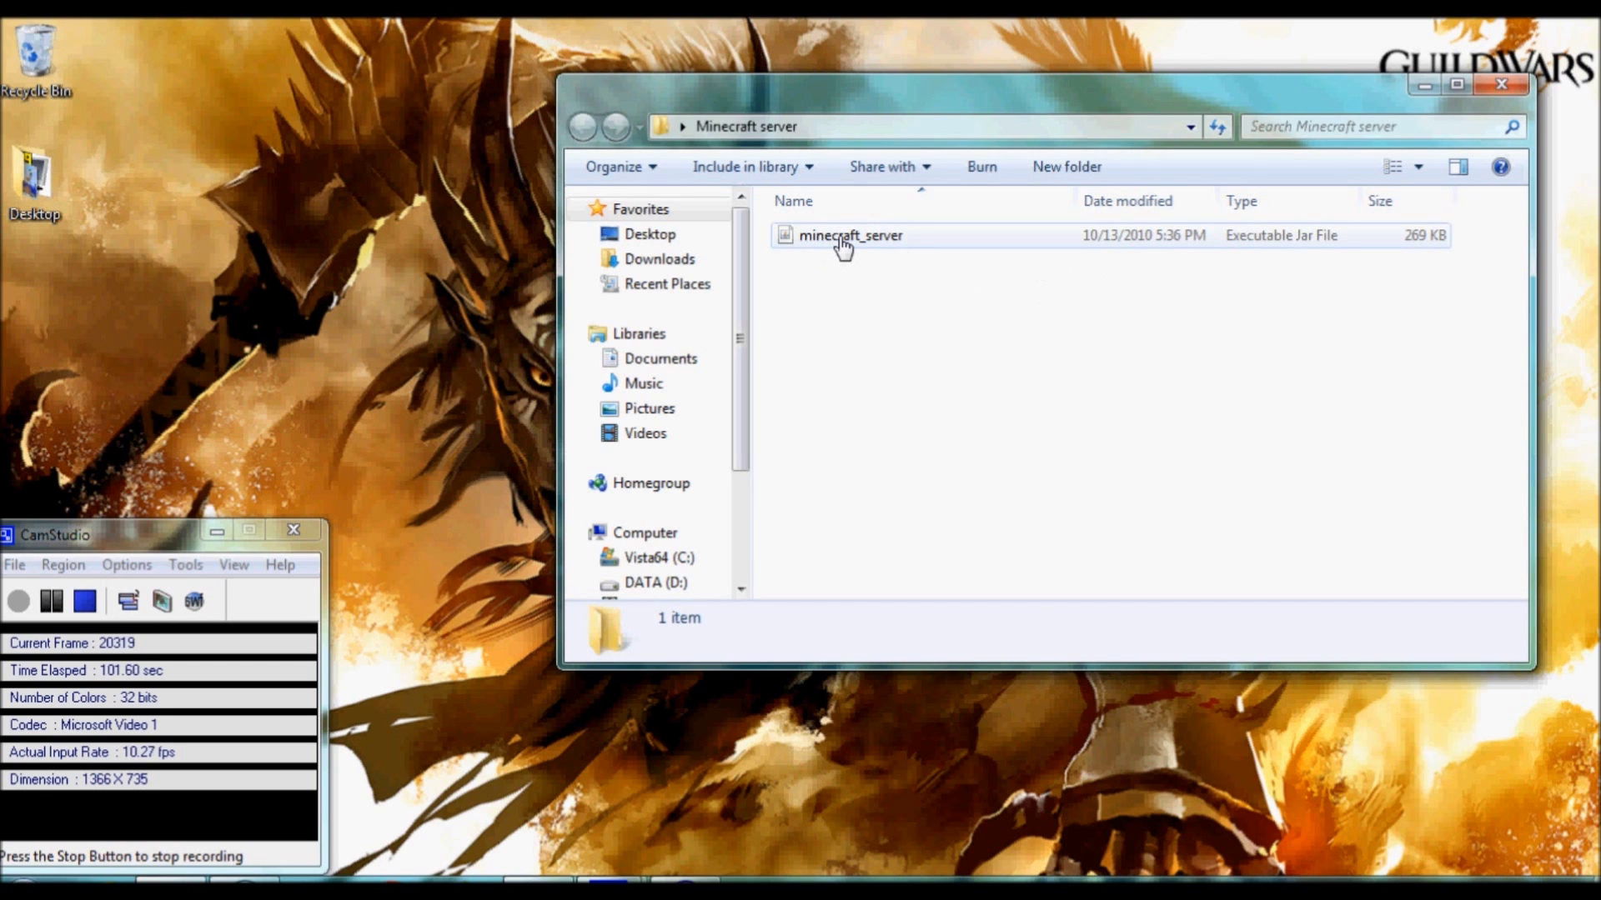
pyautogui.doubleClick(842, 246)
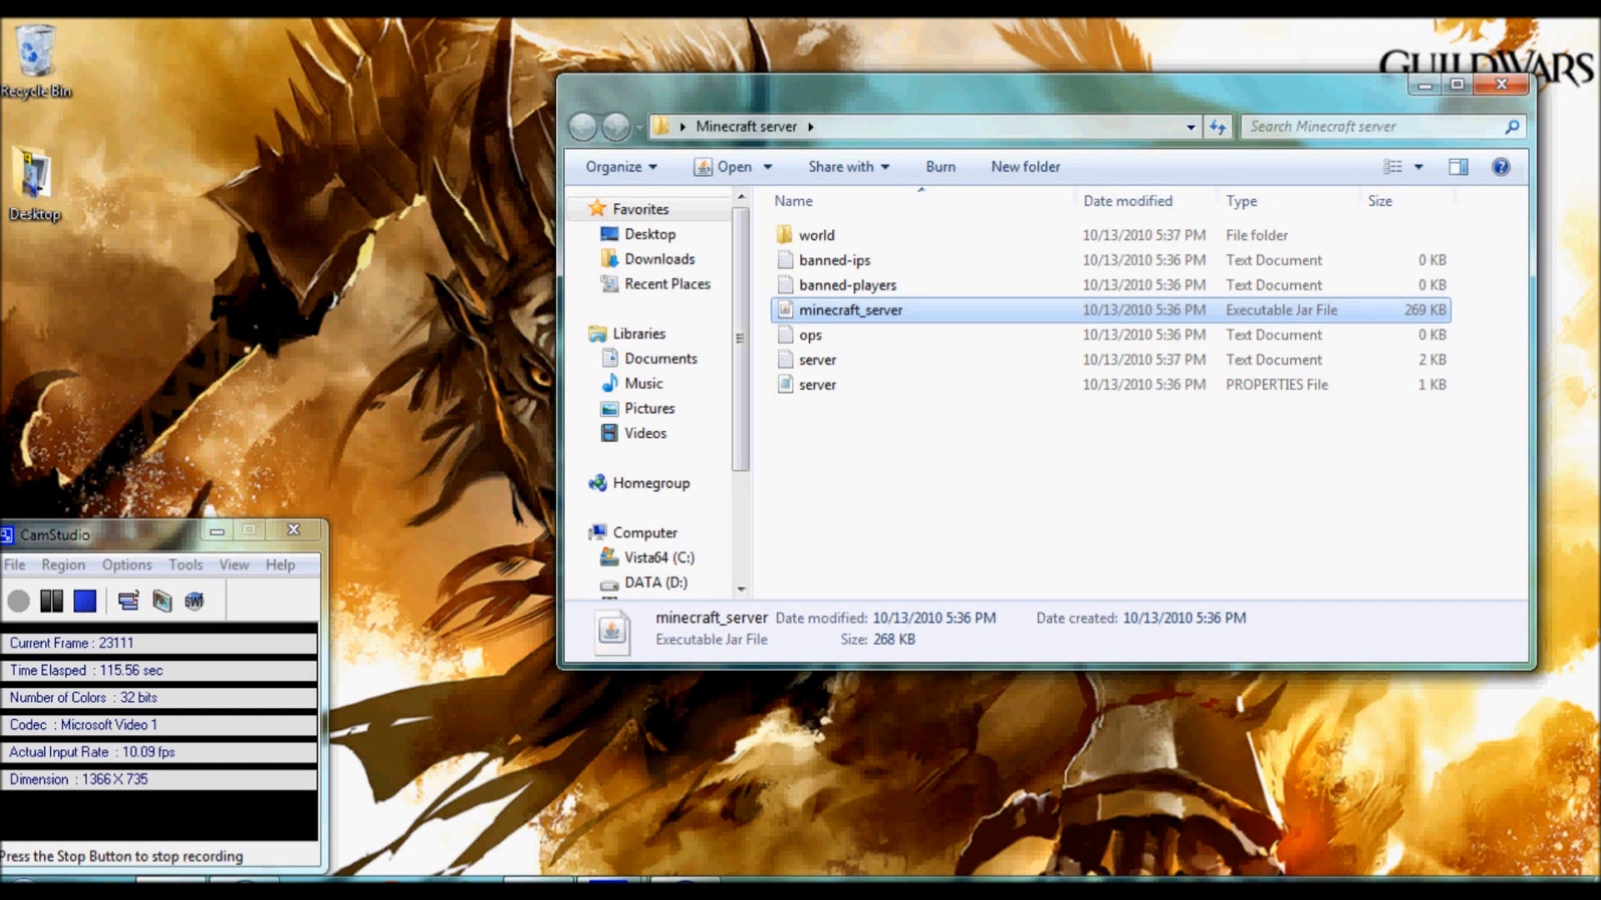
pyautogui.moveTo(513, 882)
pyautogui.click(513, 820)
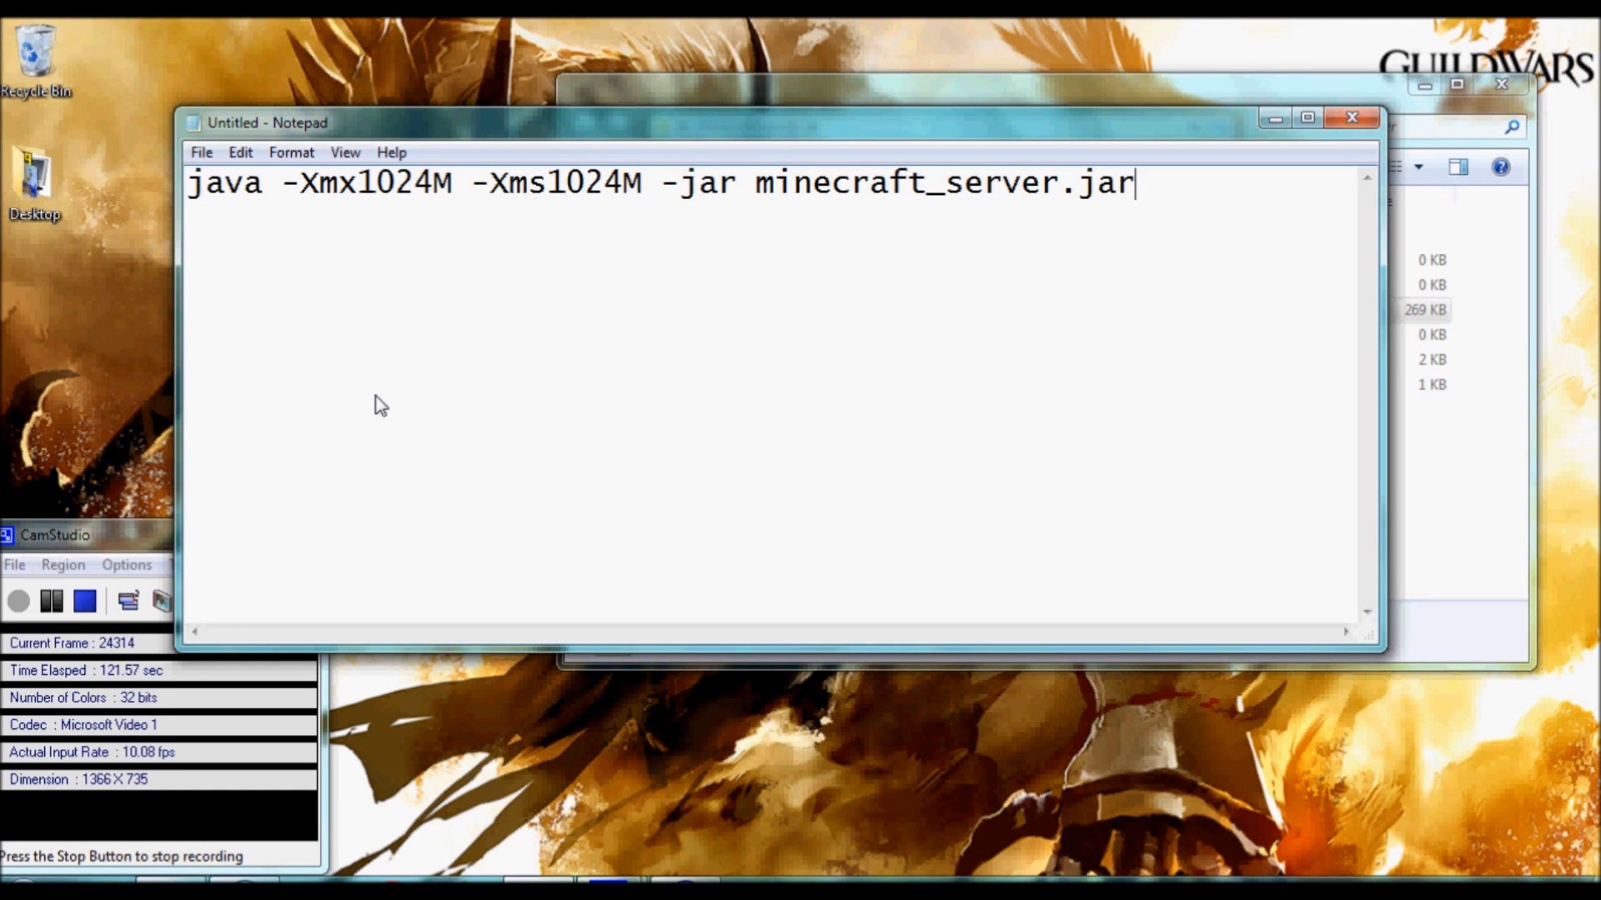
# Save the java launch command as run.bat in the desktop 'Minecraft server' folder, then close Notepad.
pyautogui.click(200, 151)
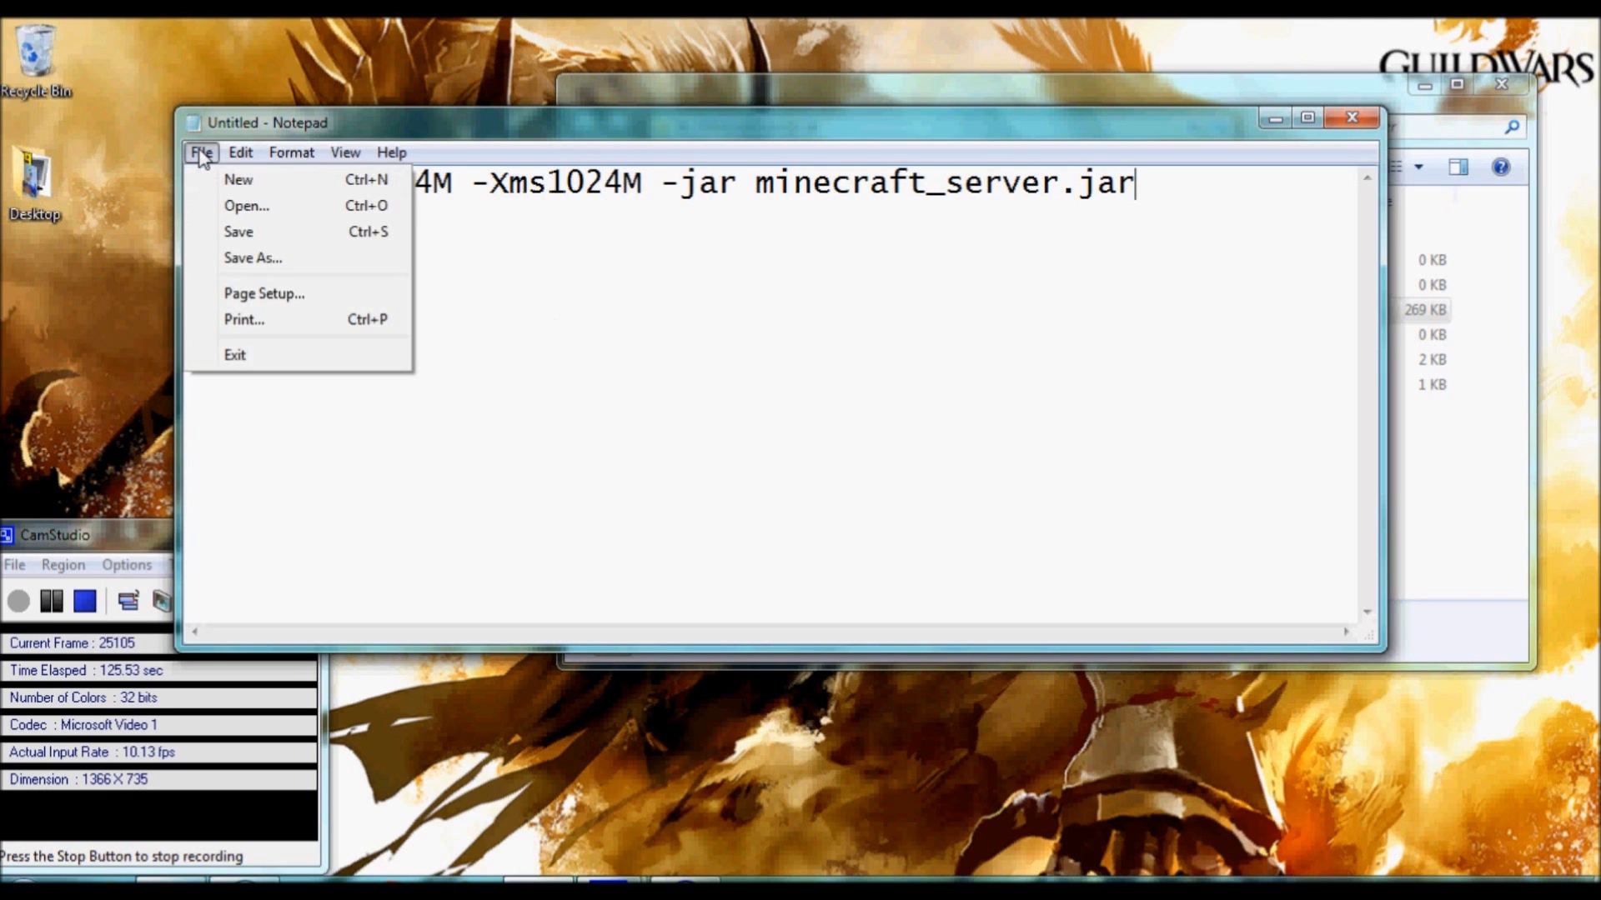
pyautogui.click(266, 258)
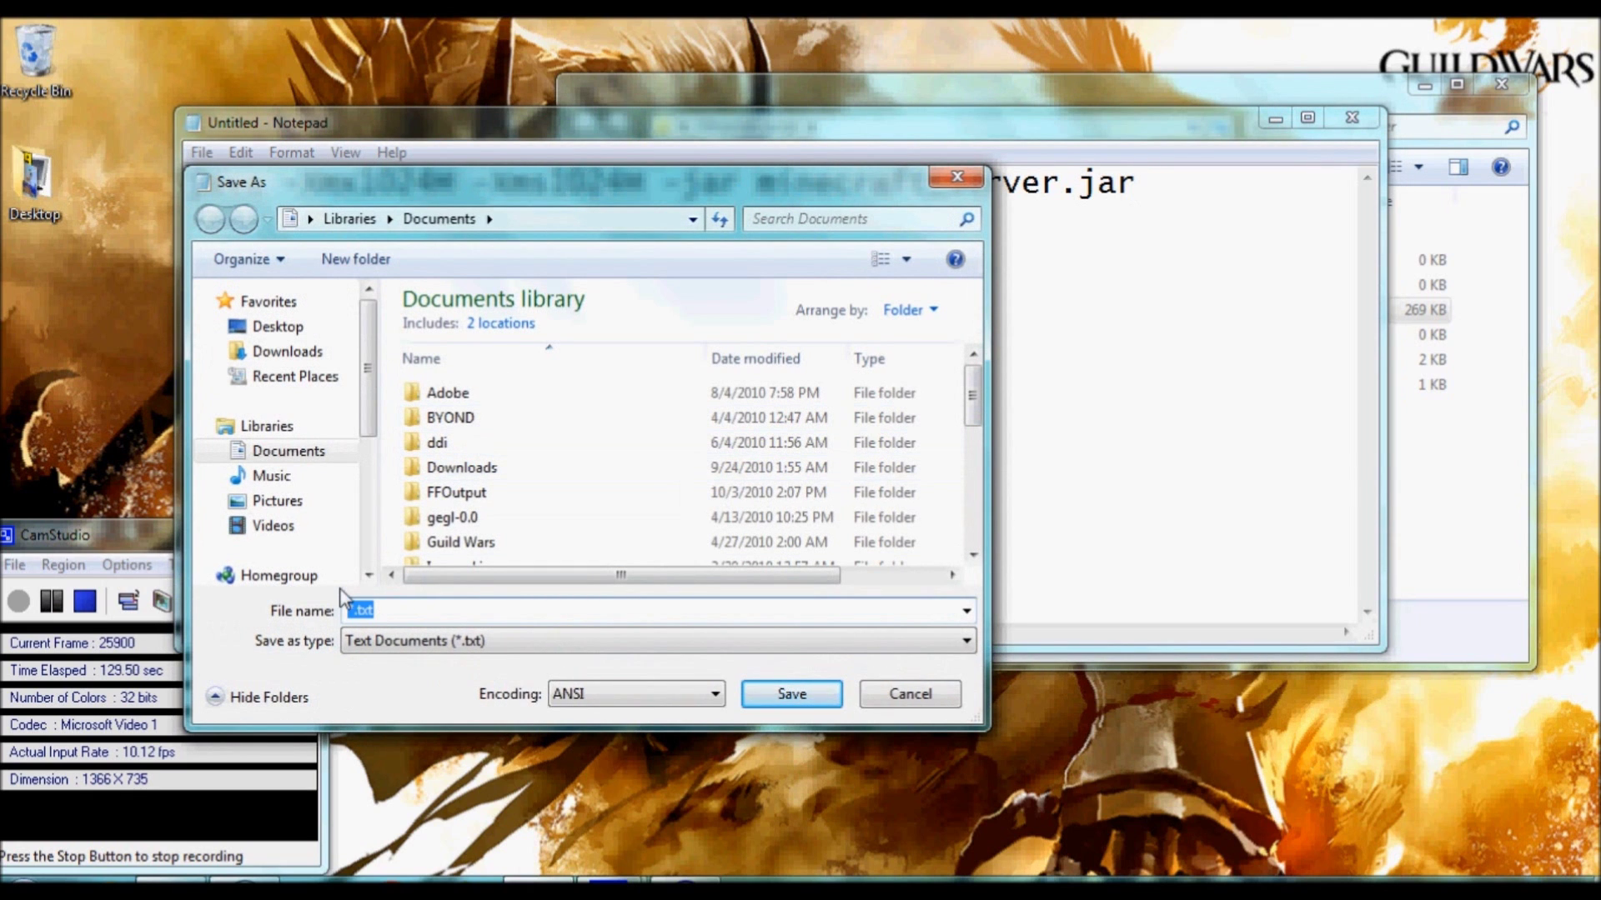
pyautogui.write('R')
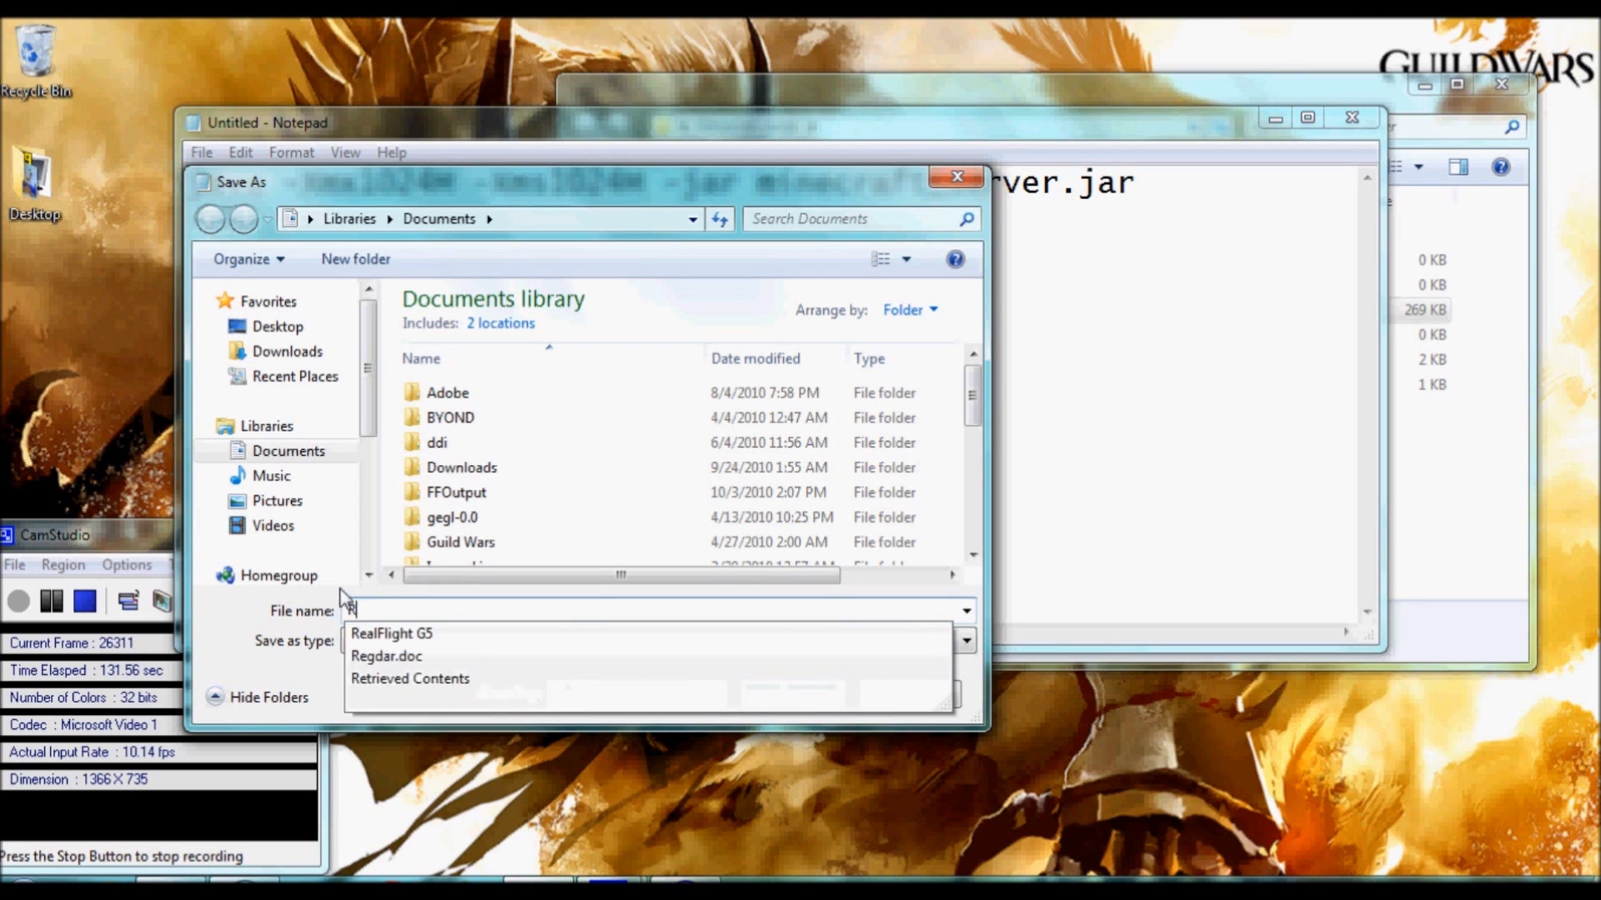
pyautogui.write('u')
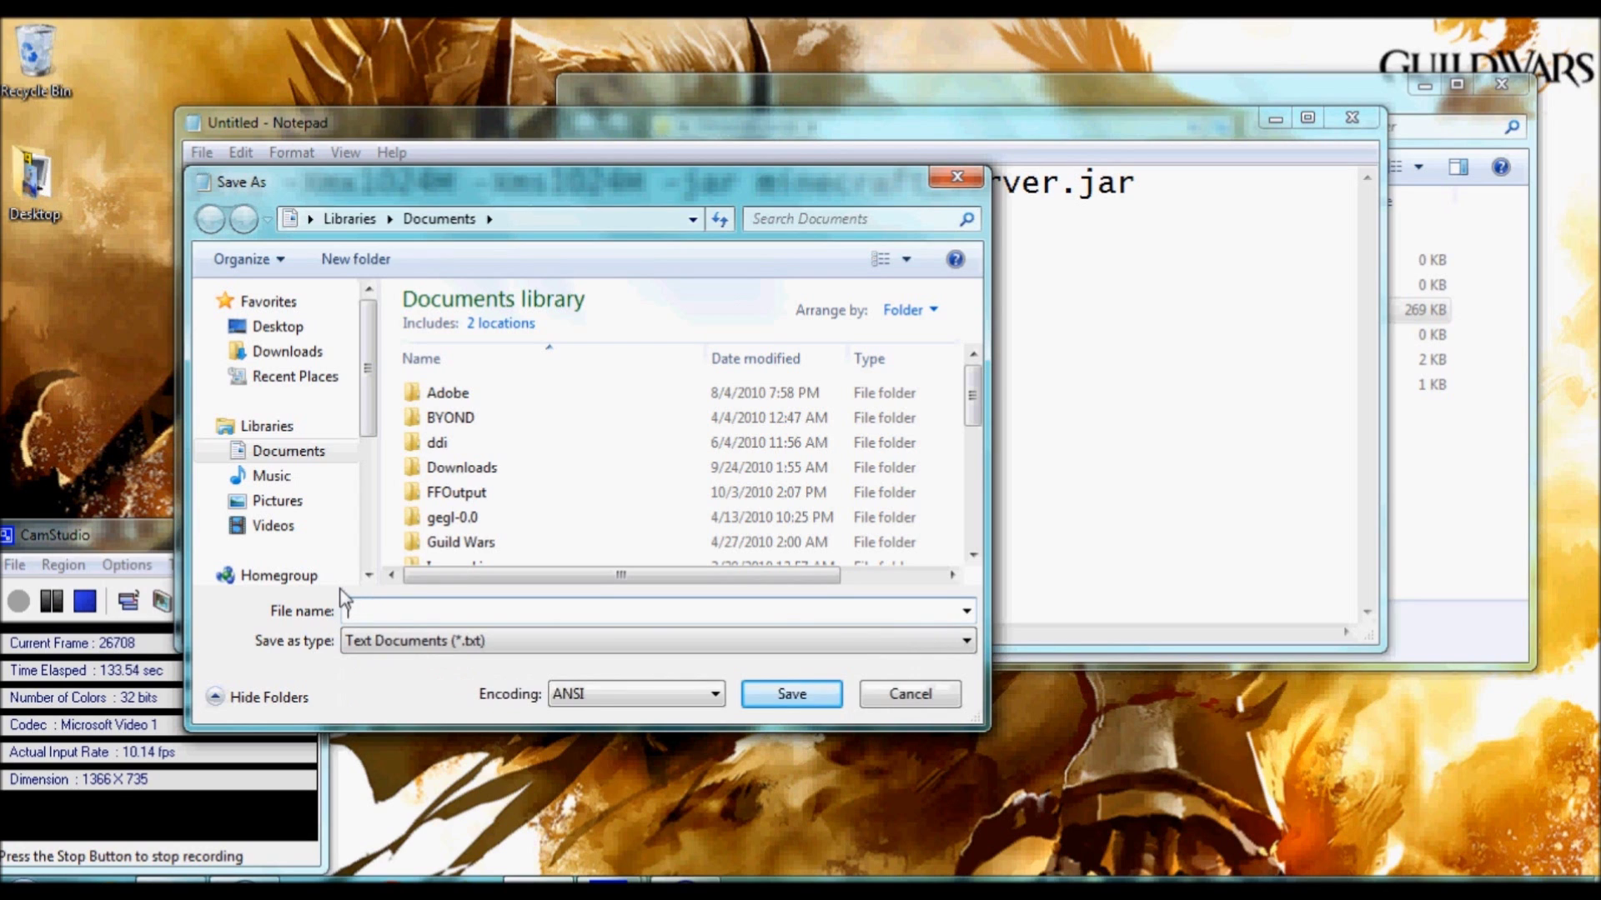
pyautogui.write('n.bat')
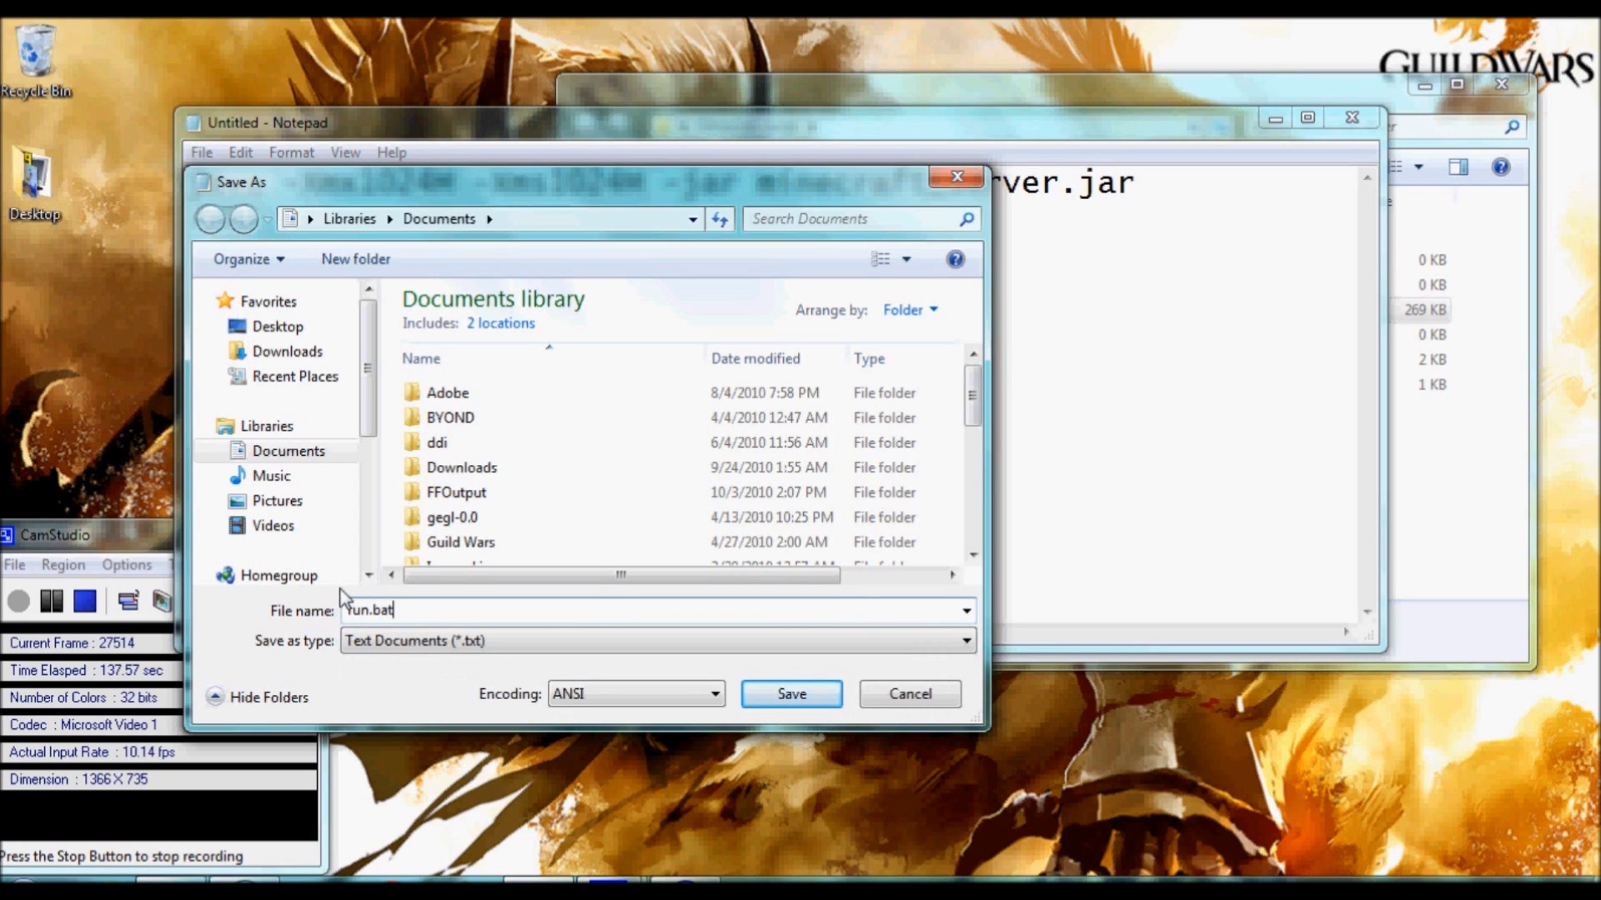
pyautogui.moveTo(278, 326)
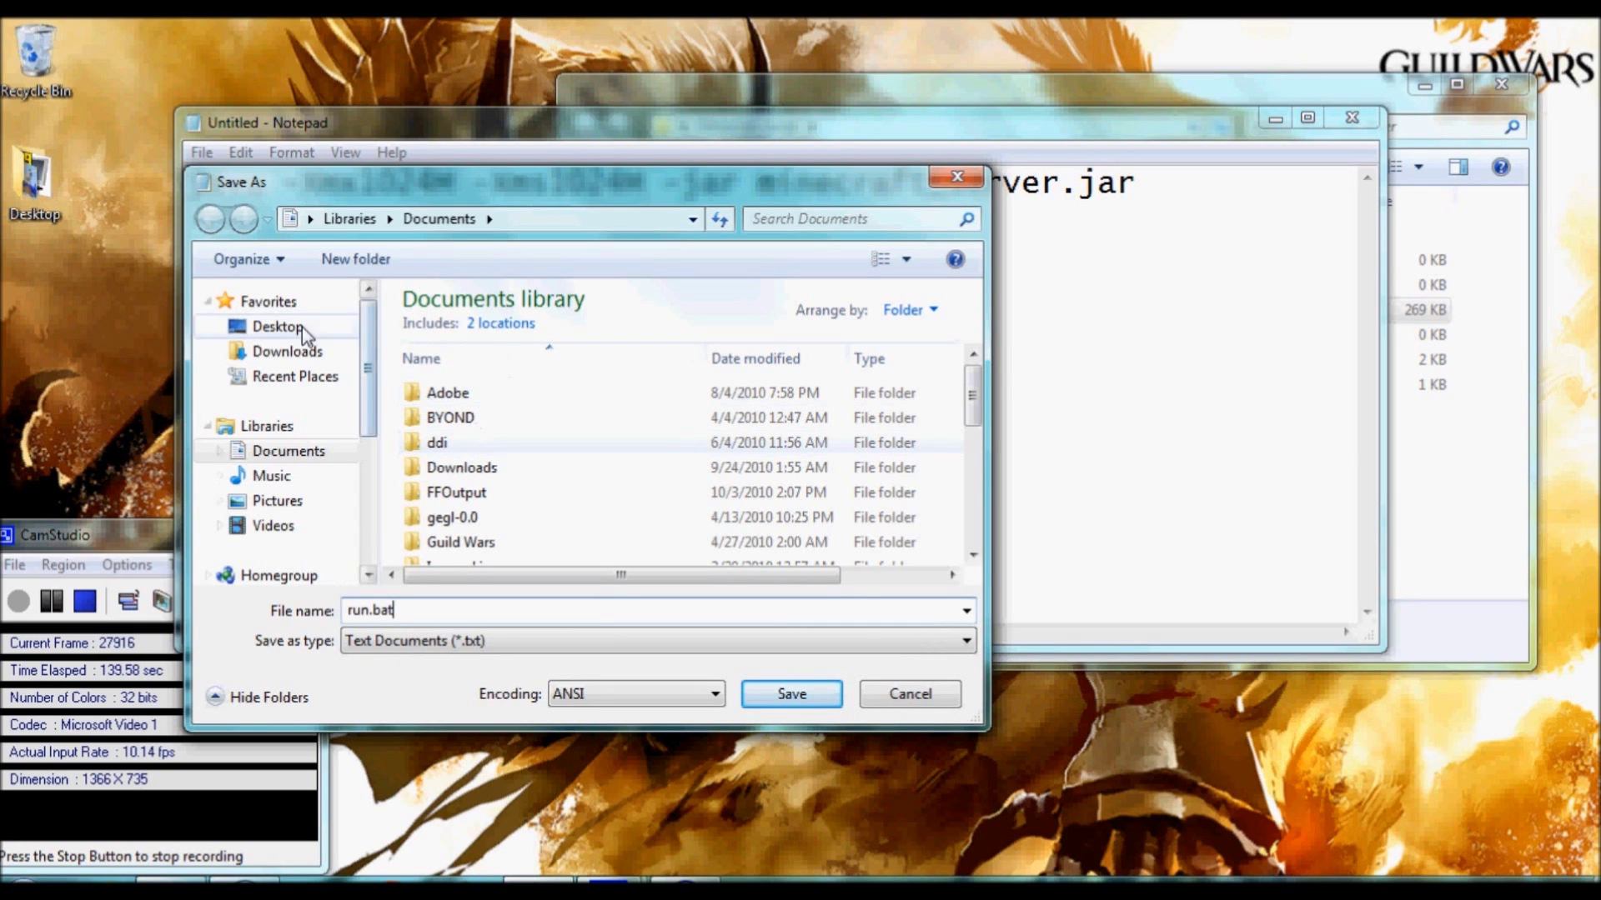
pyautogui.click(288, 335)
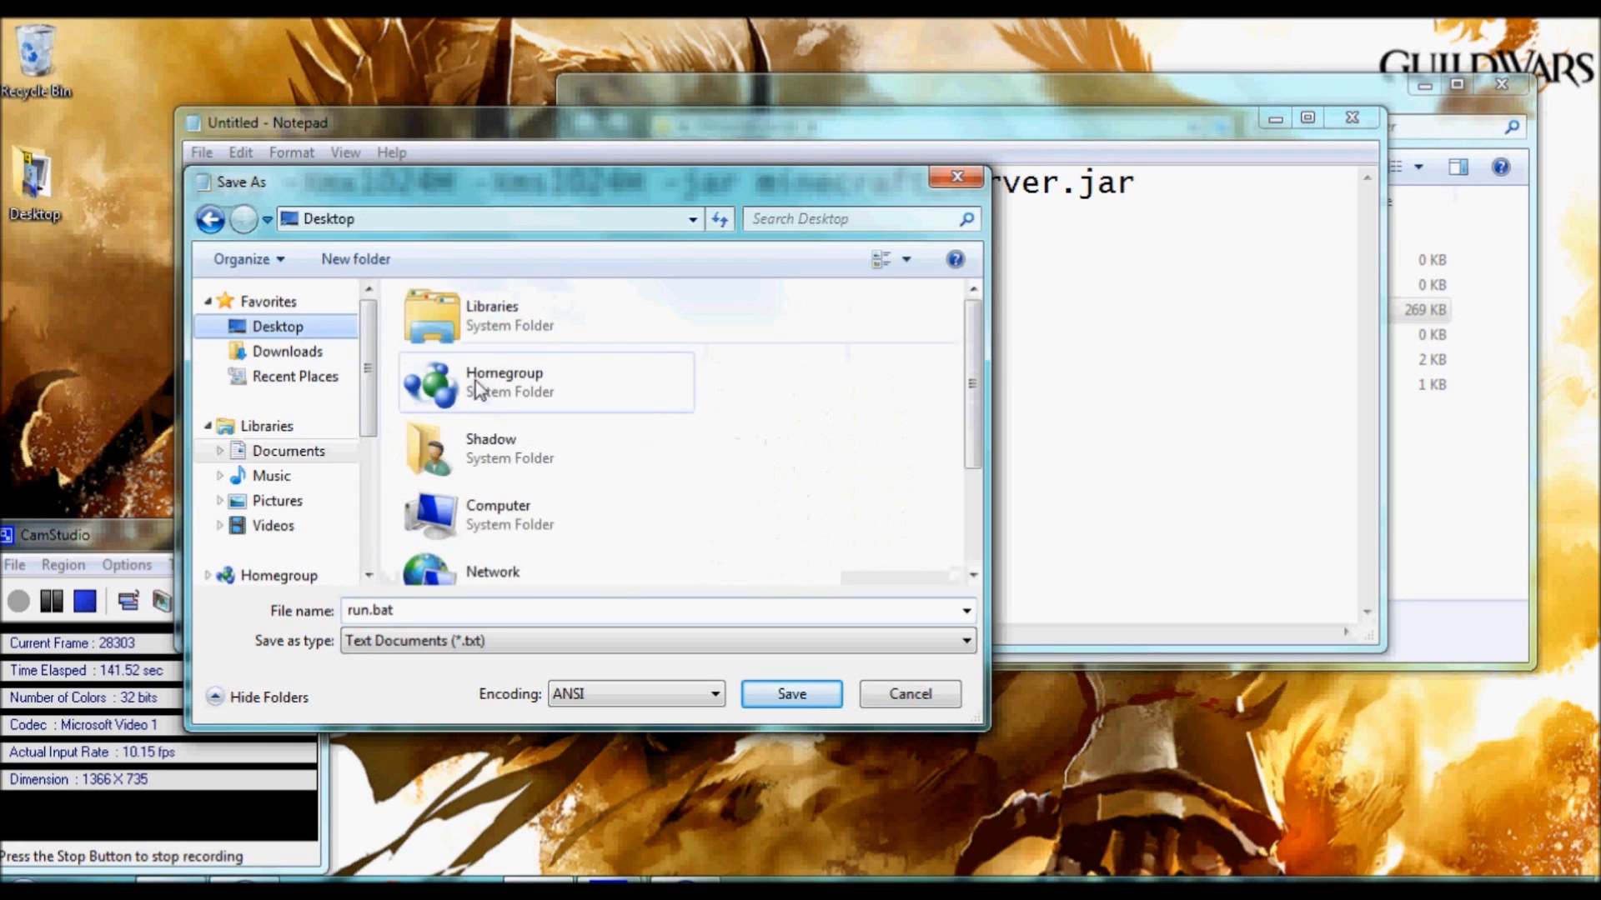
pyautogui.moveTo(972, 385); pyautogui.dragTo(964, 522)
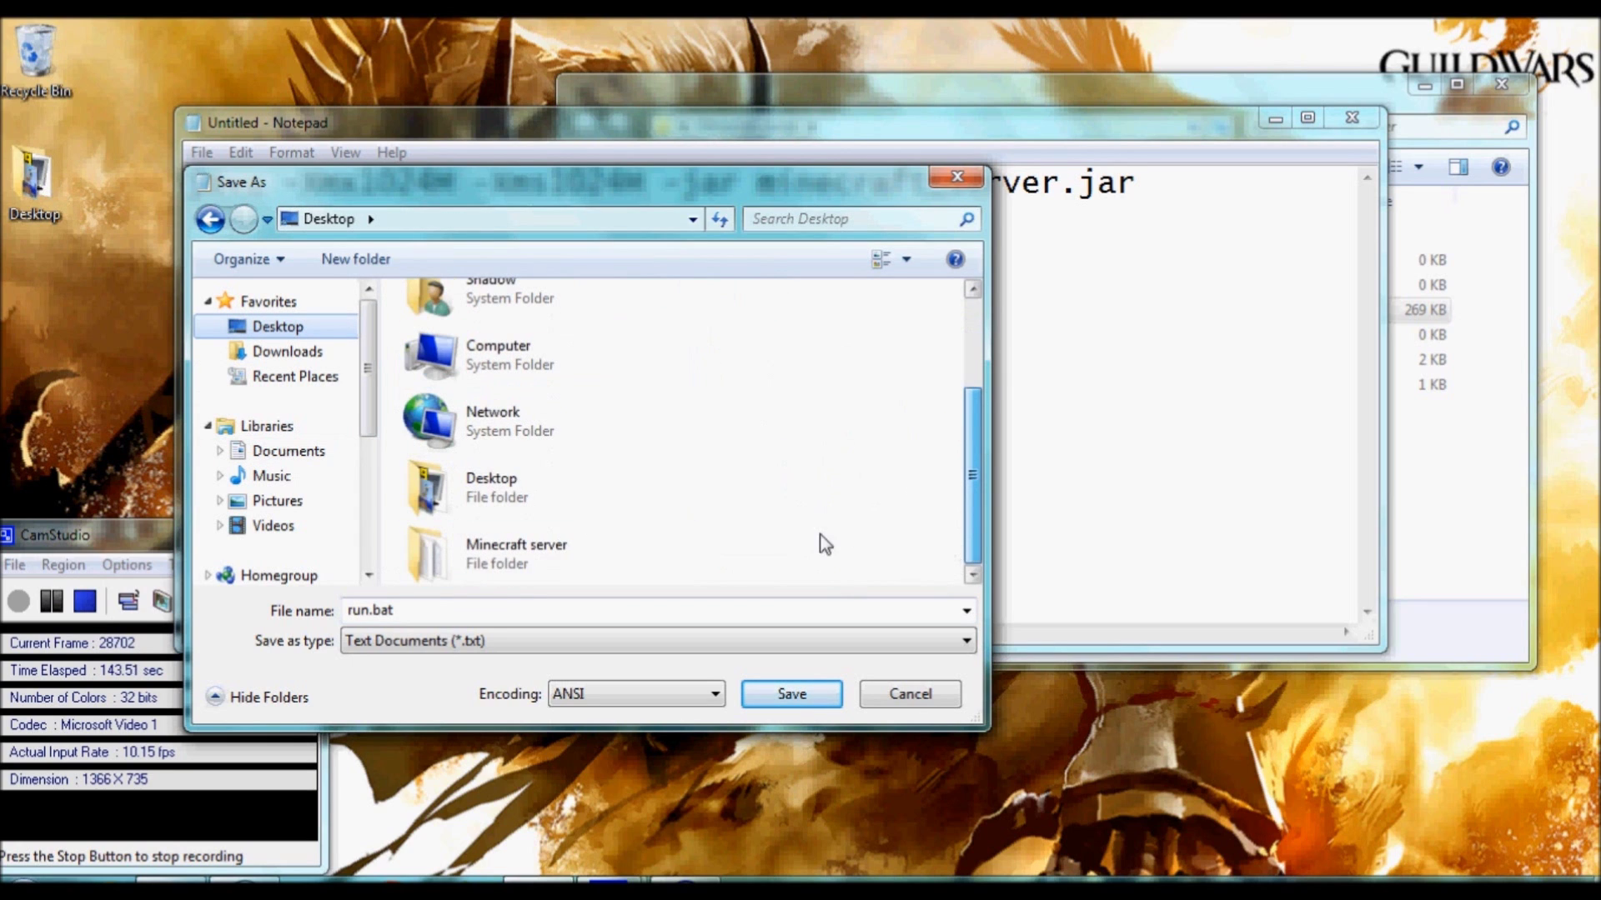
pyautogui.click(626, 561)
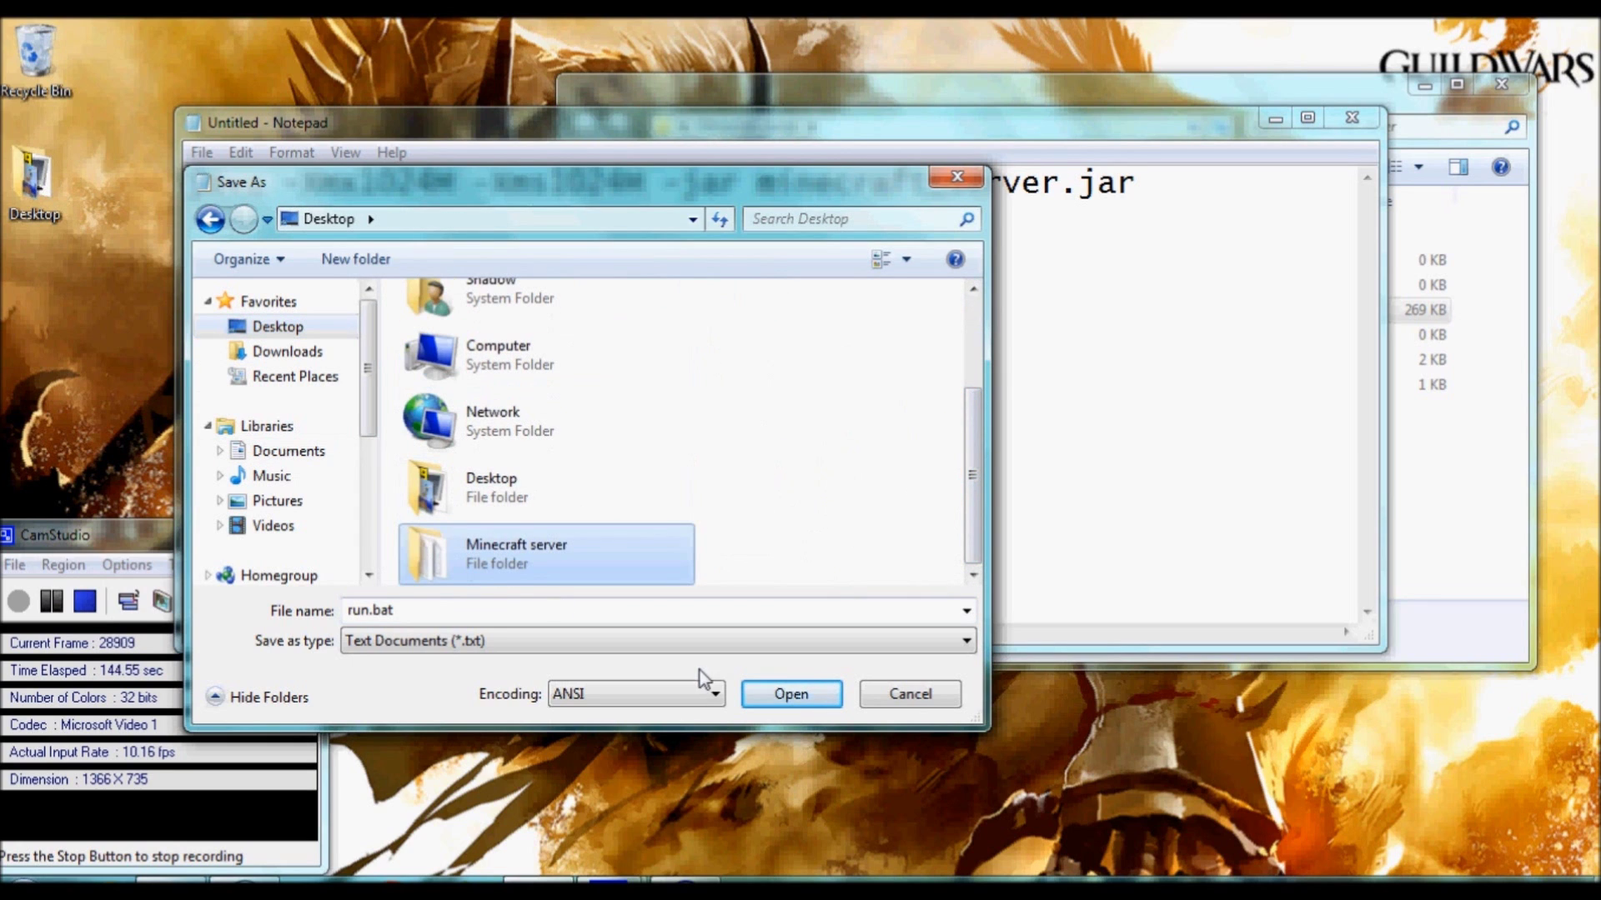
pyautogui.click(815, 704)
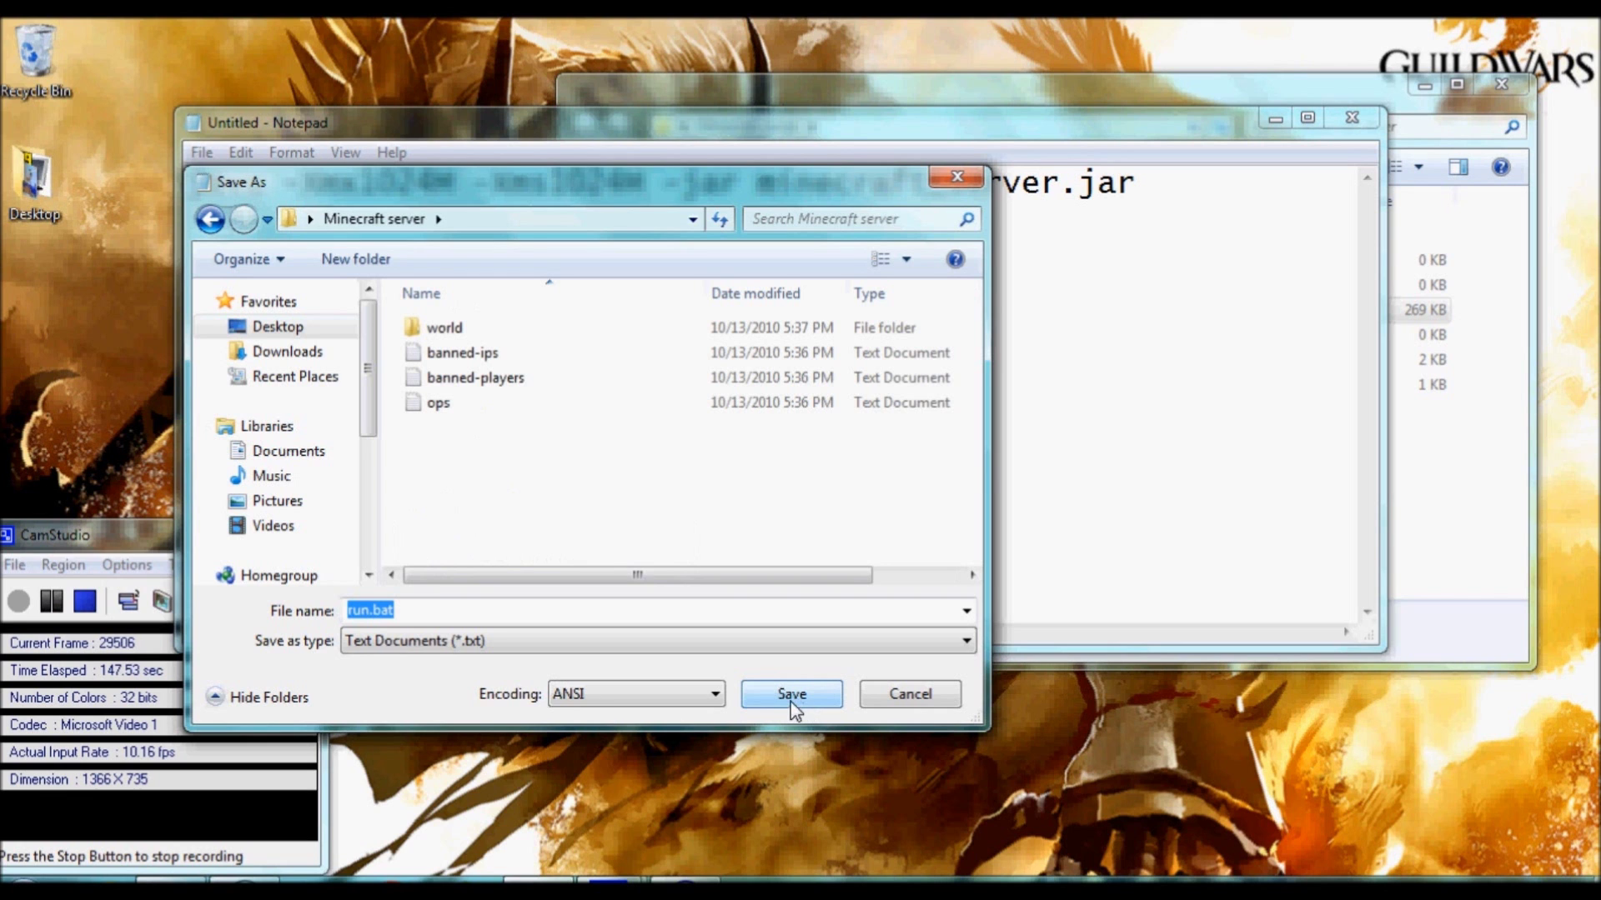
pyautogui.click(791, 695)
pyautogui.click(1346, 125)
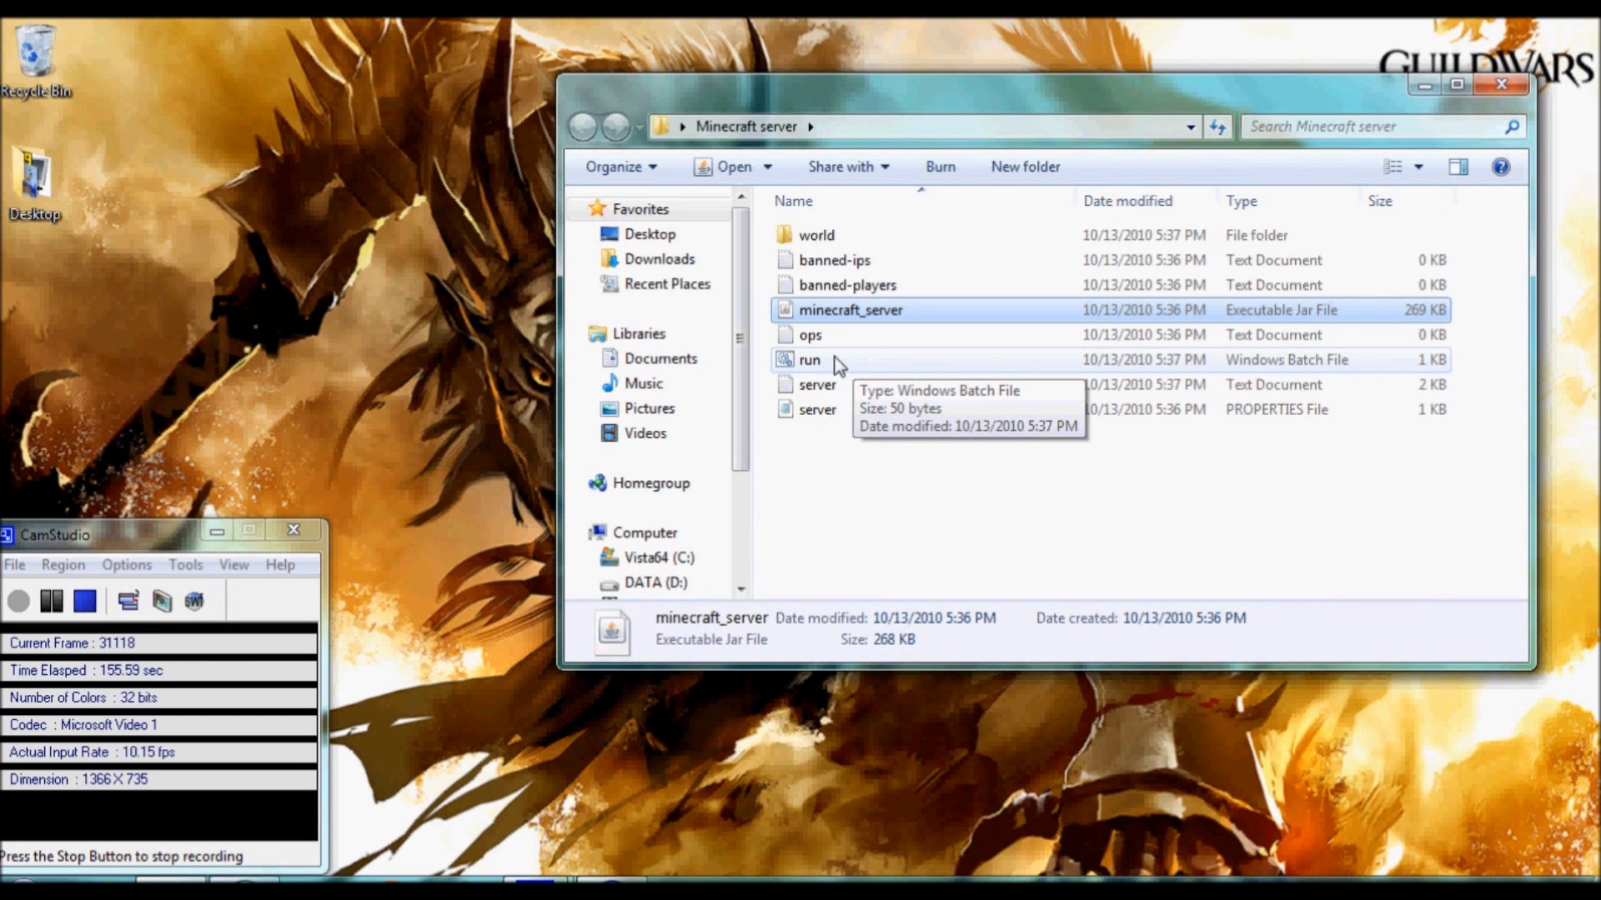
# Start the Minecraft server by running run.bat from the 'Minecraft server' folder.
pyautogui.doubleClick(835, 361)
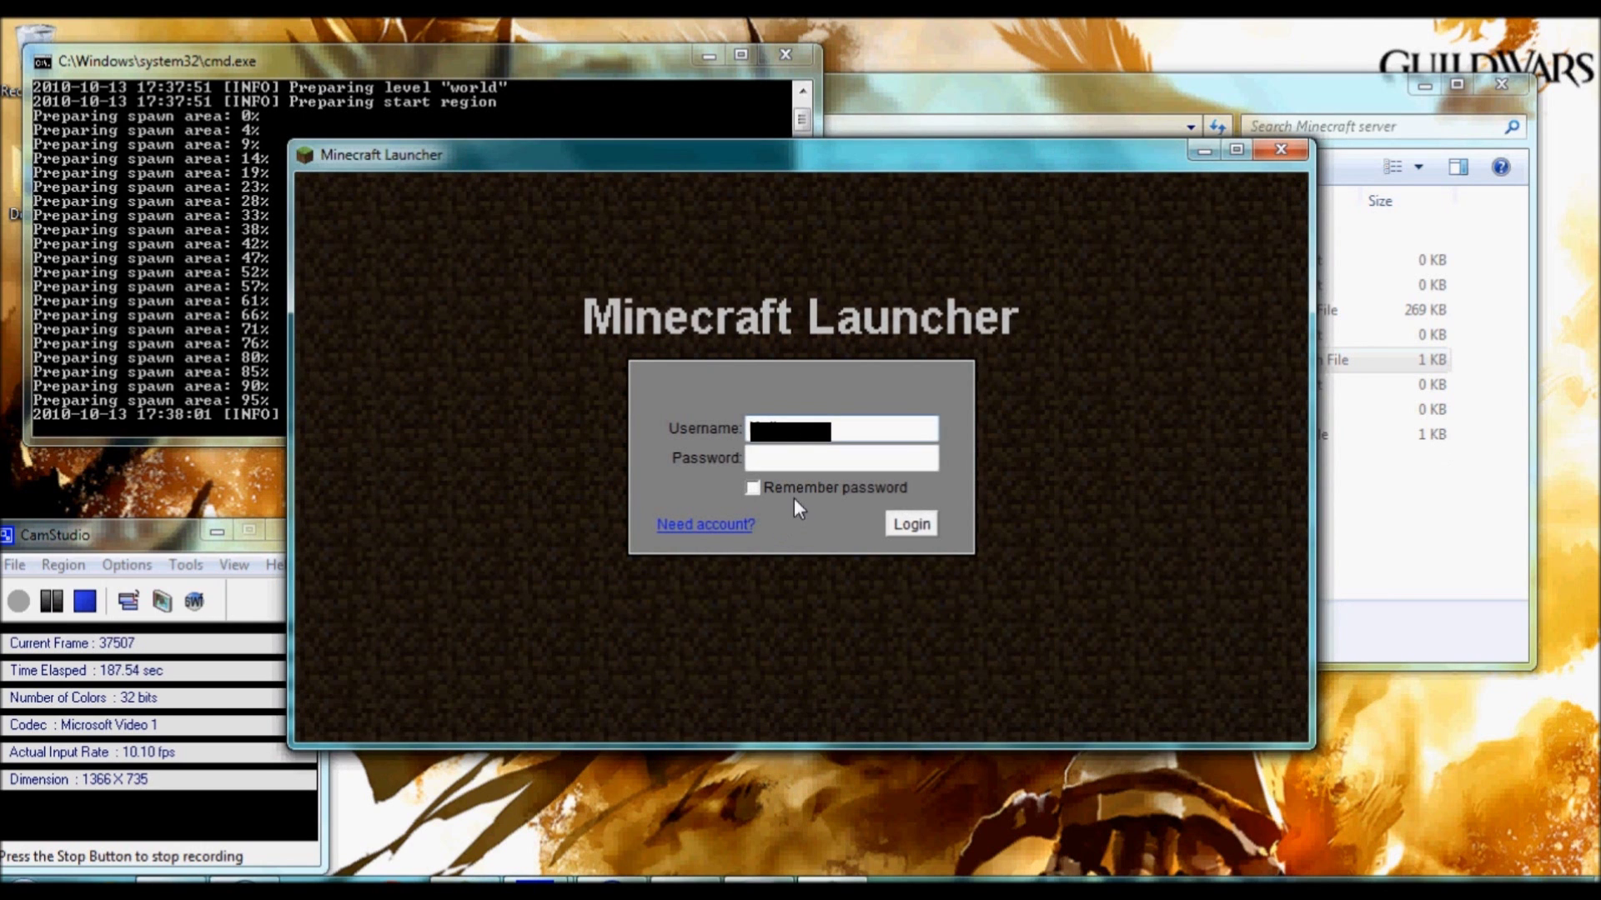
# Enter the account credentials in the Minecraft Launcher and log in.
pyautogui.moveTo(781, 425); pyautogui.dragTo(714, 450)
pyautogui.write('****')
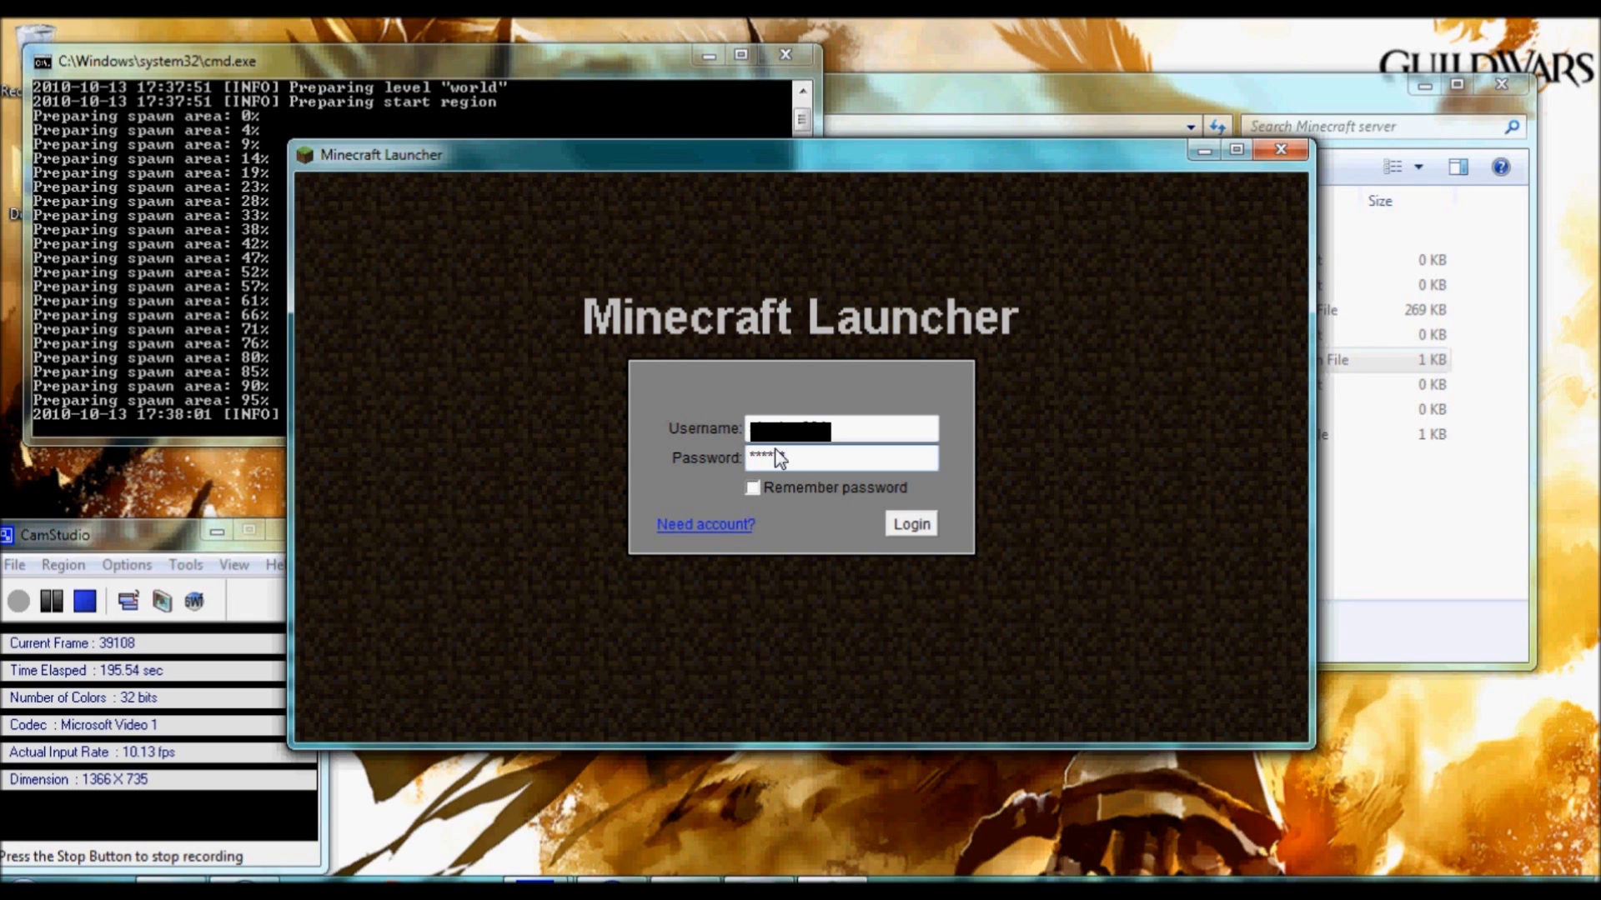
pyautogui.write('**')
pyautogui.click(906, 521)
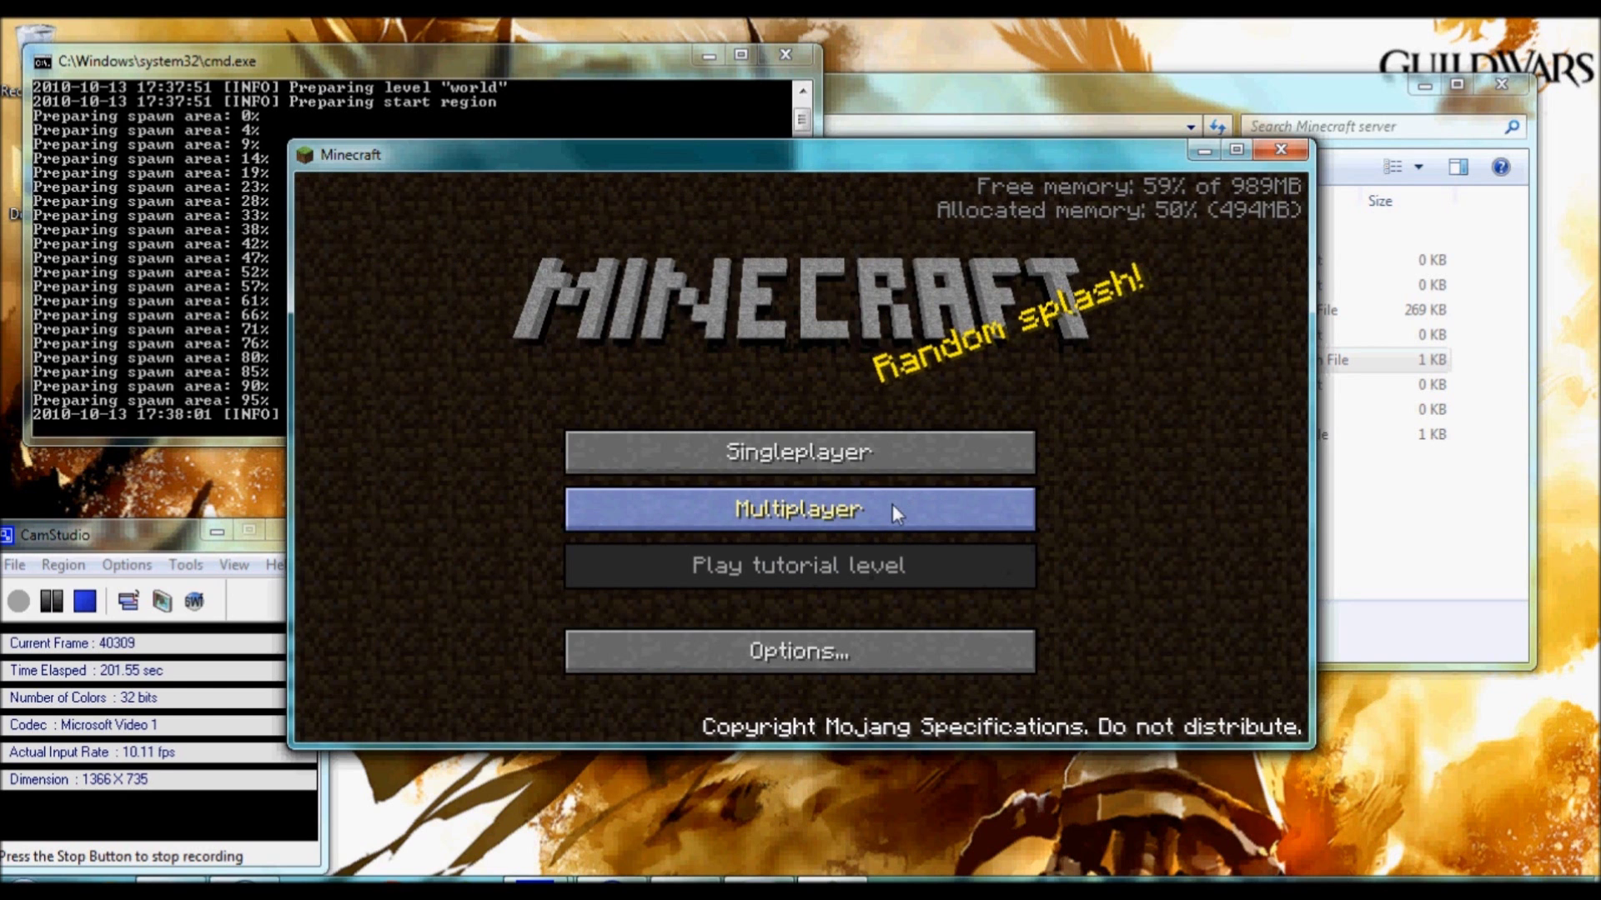
# Choose Multiplayer on the Minecraft main menu to reach the server IP screen.
pyautogui.click(892, 503)
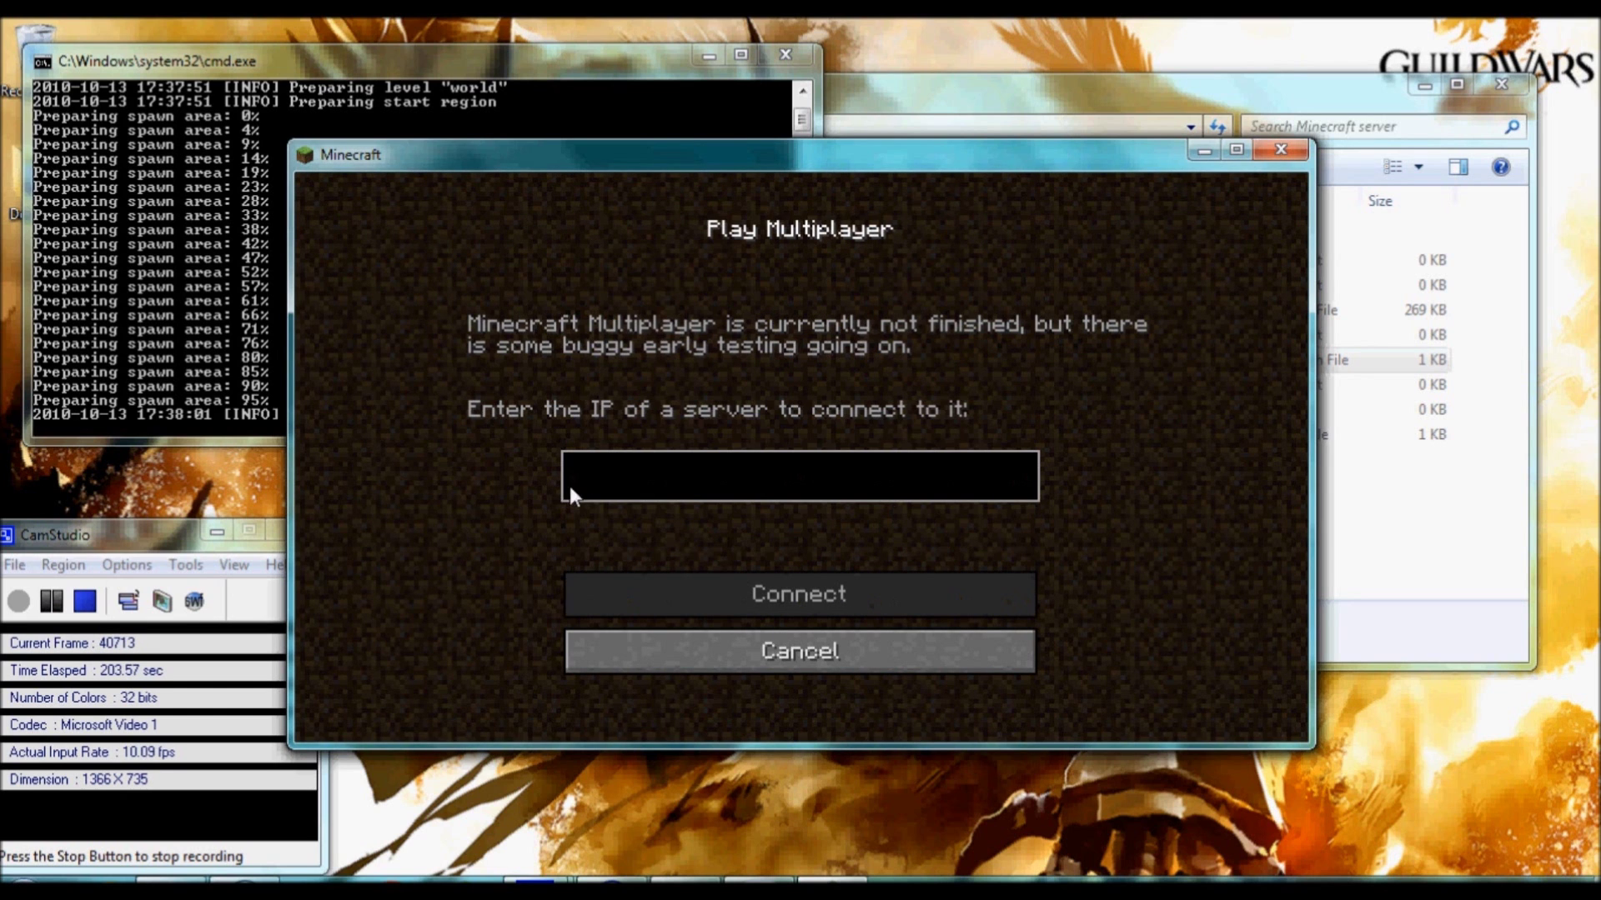